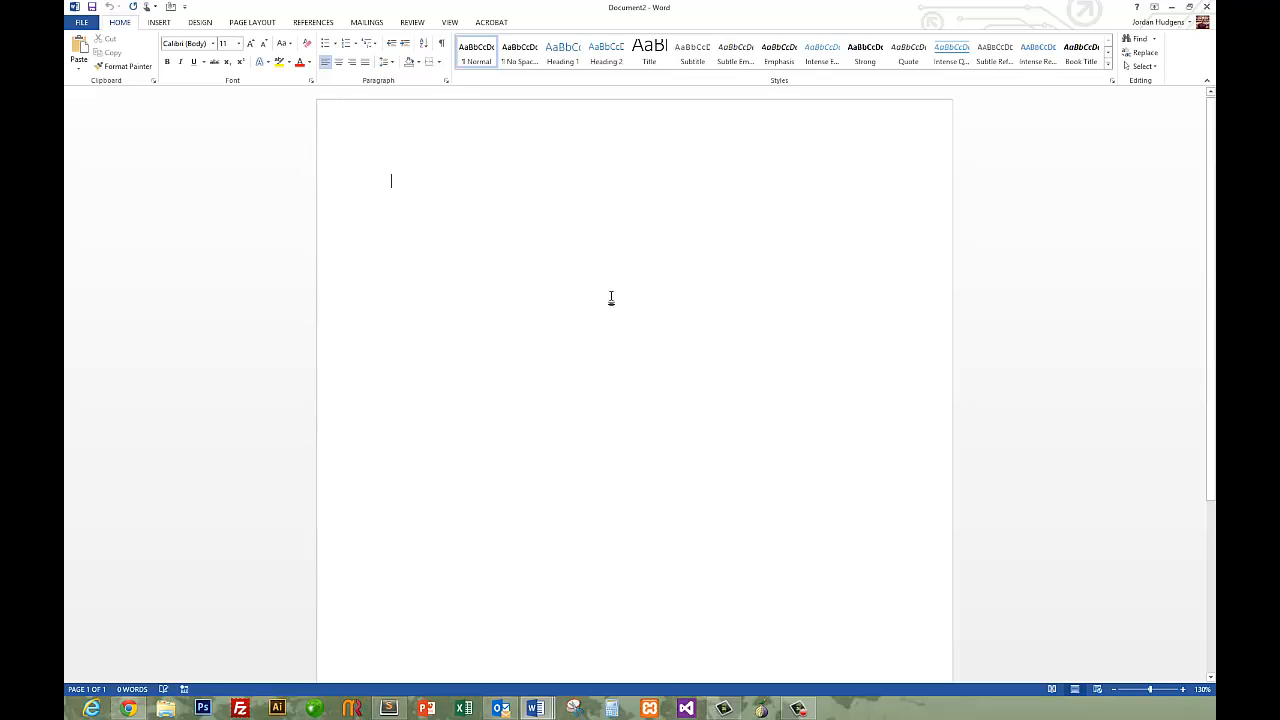
Enter the lines Bullet point 1, Bullet point 2 and Bullet point 3, and format them as a round-bulleted list.
text(Bullet point)
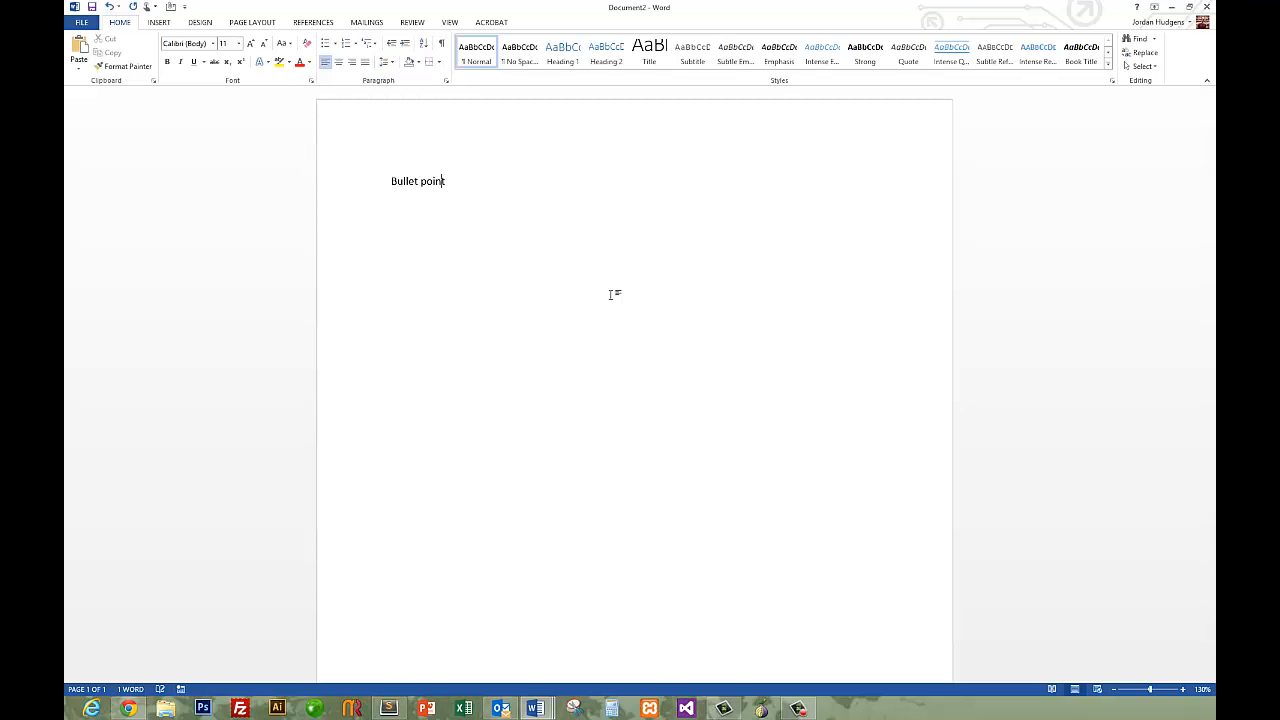
text( 1 Bu)
text(llet point 2 Bulle)
text(t point 3)
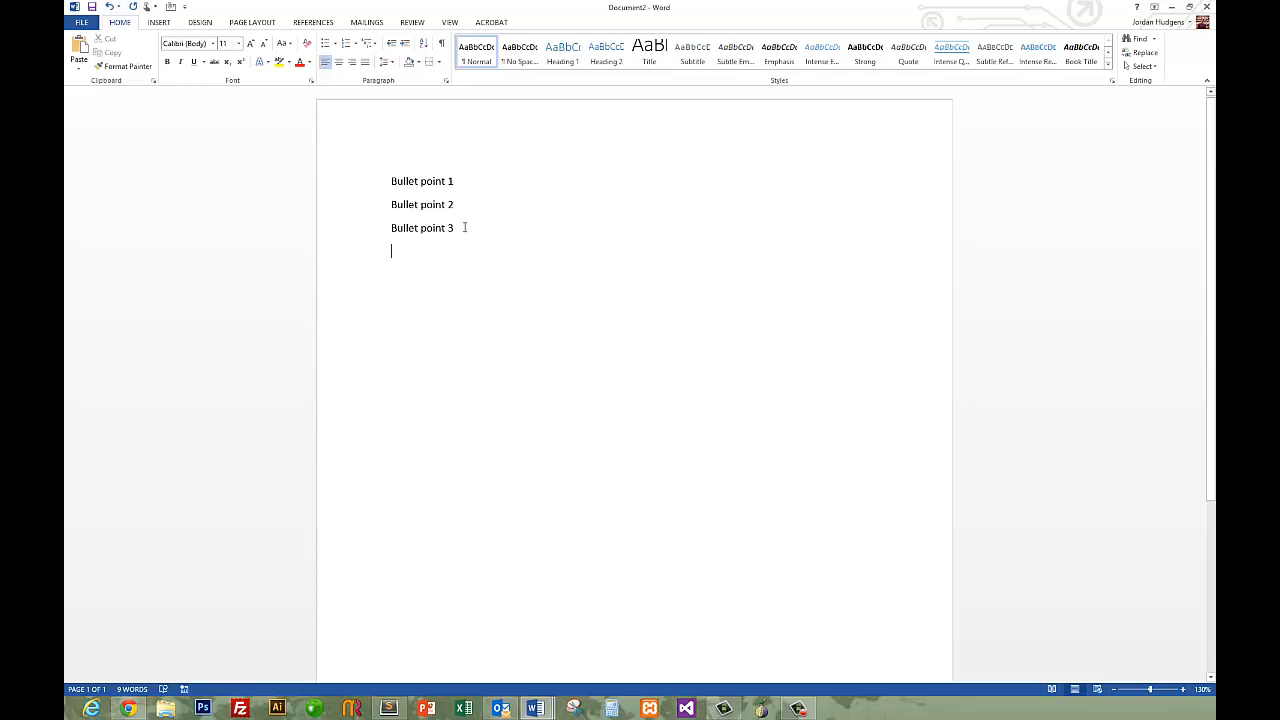
drag(458, 228, 402, 196)
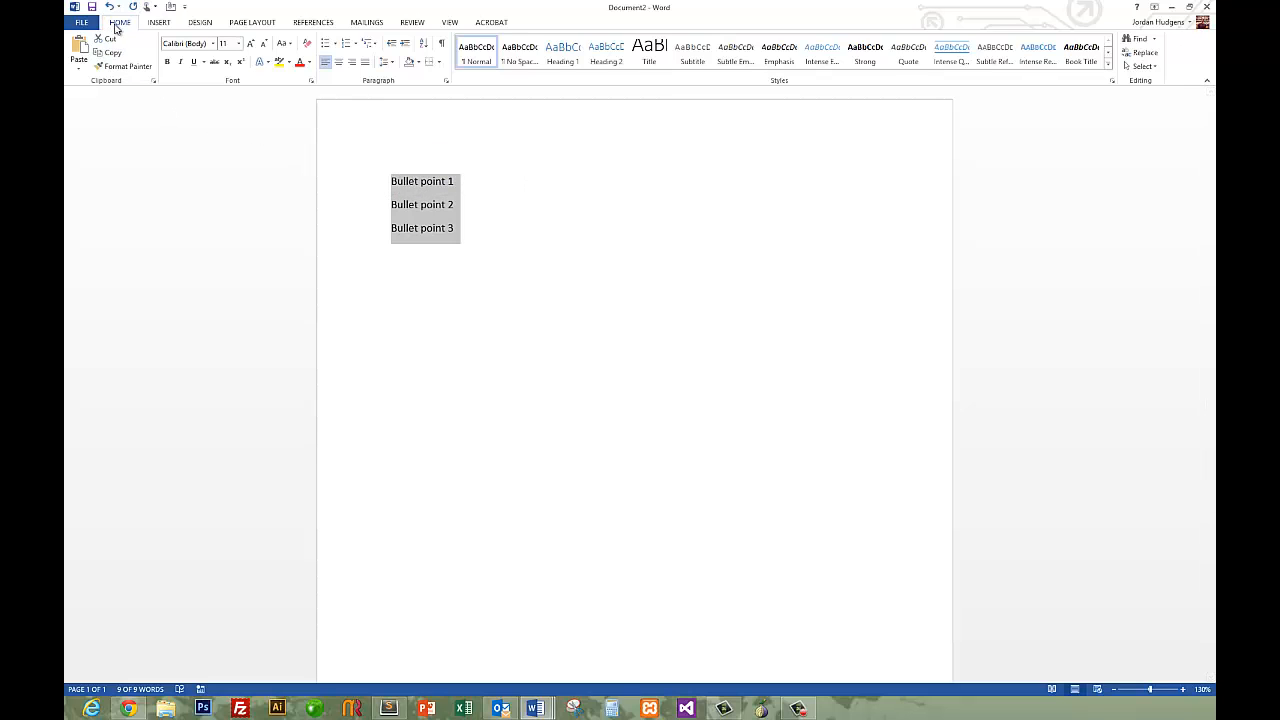
click(326, 44)
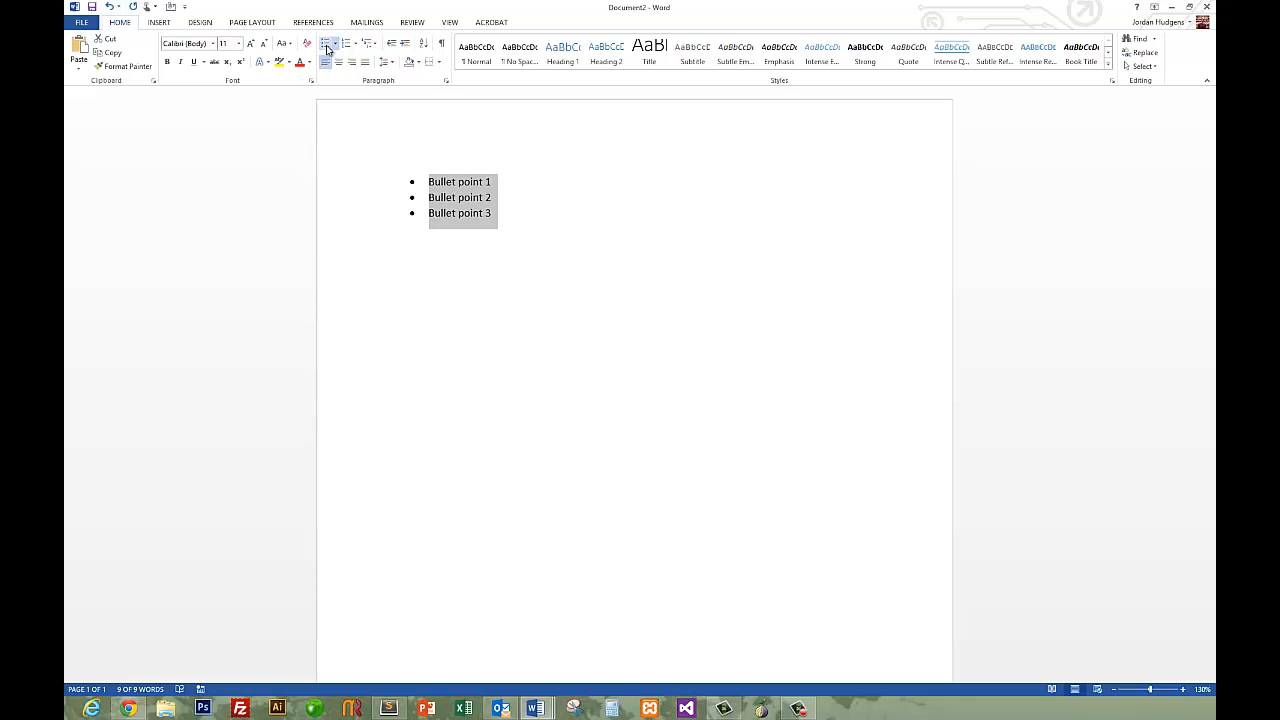
Try check mark and arrow bullets on the three-item list, and restore the round bullets.
click(336, 44)
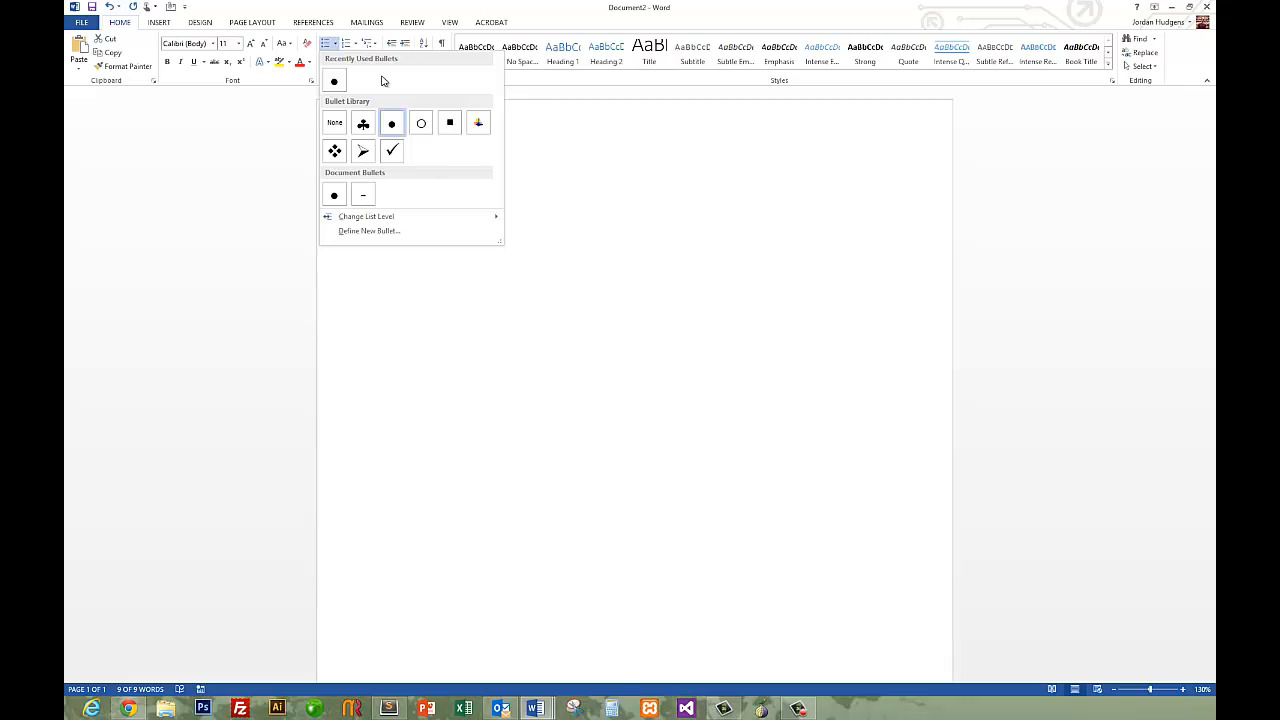
click(391, 150)
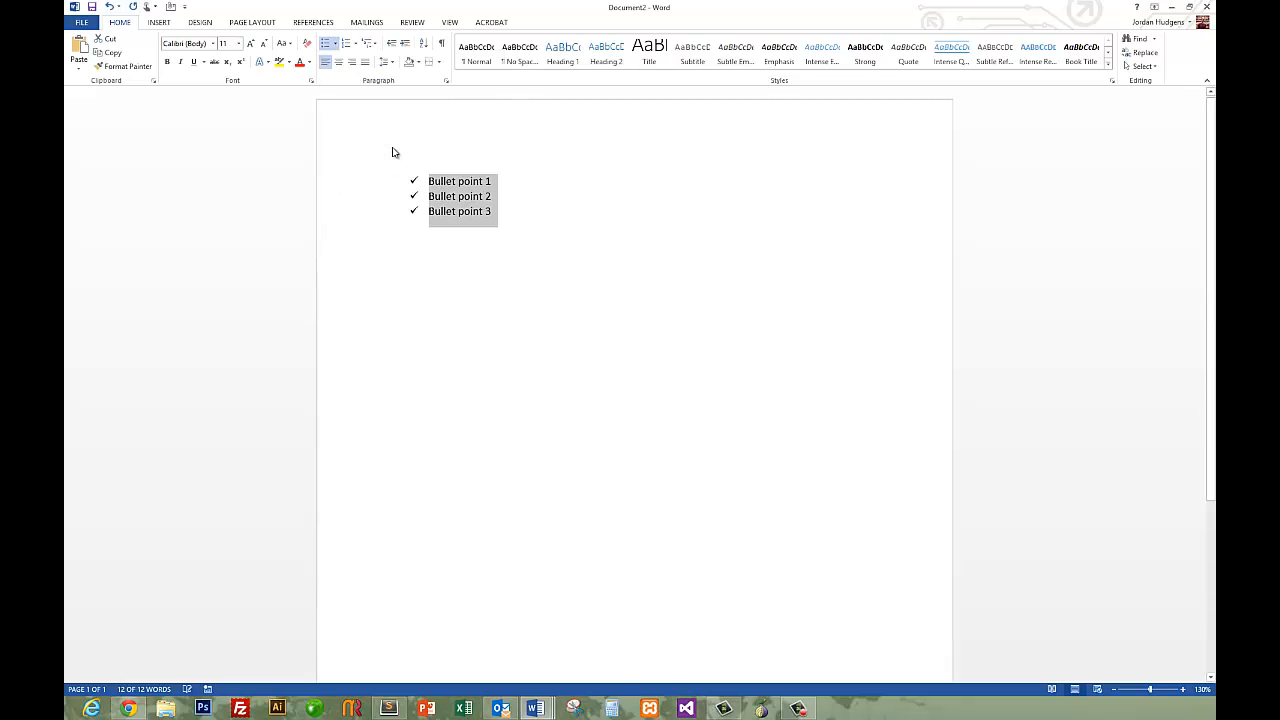
click(336, 44)
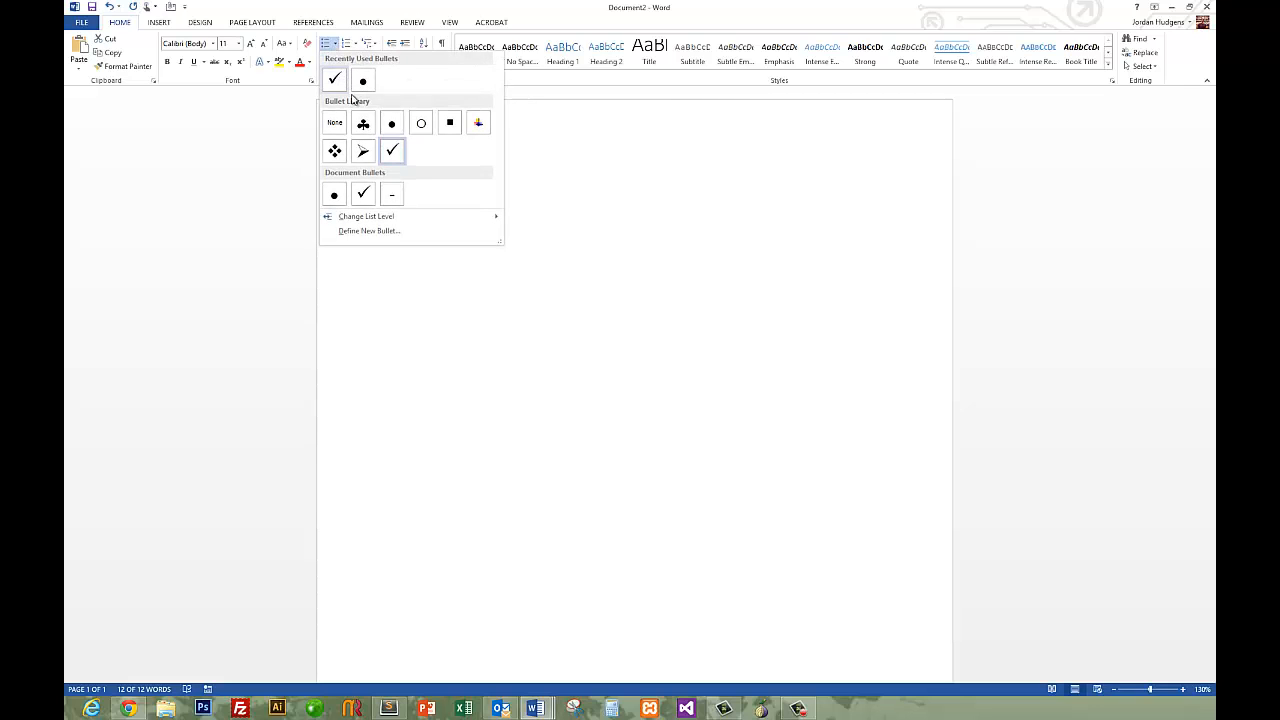
click(366, 151)
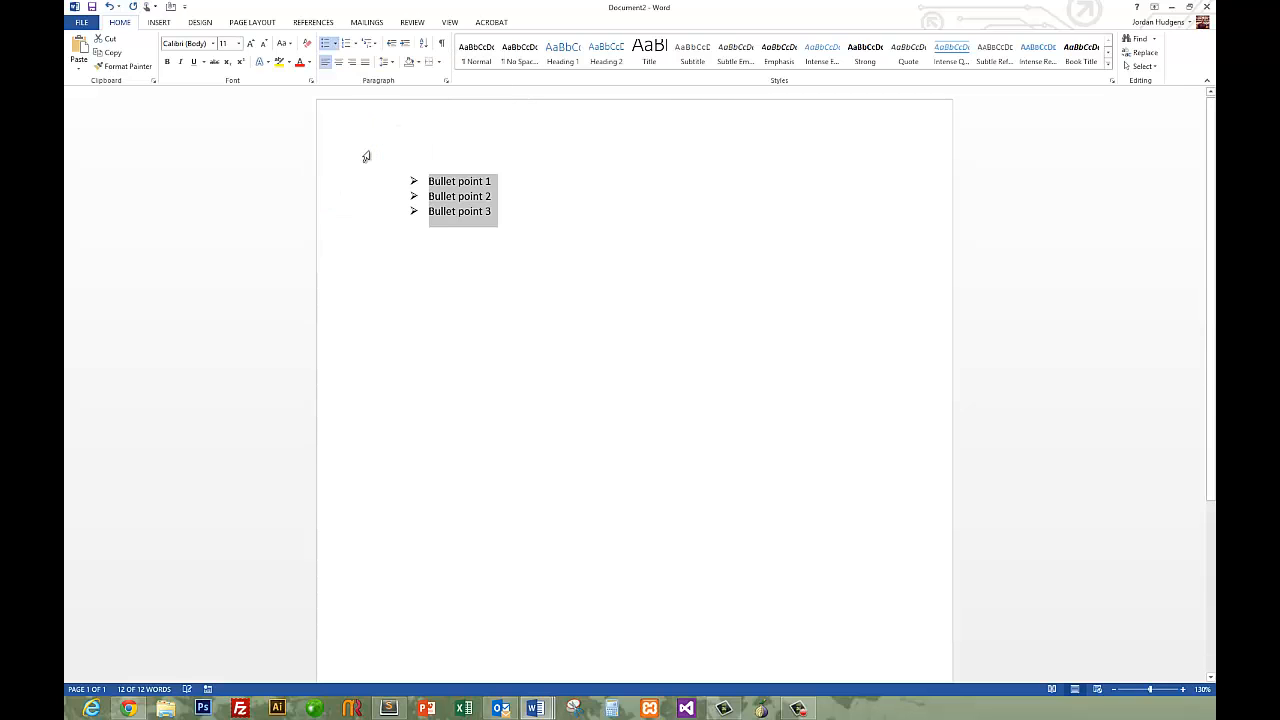
click(336, 44)
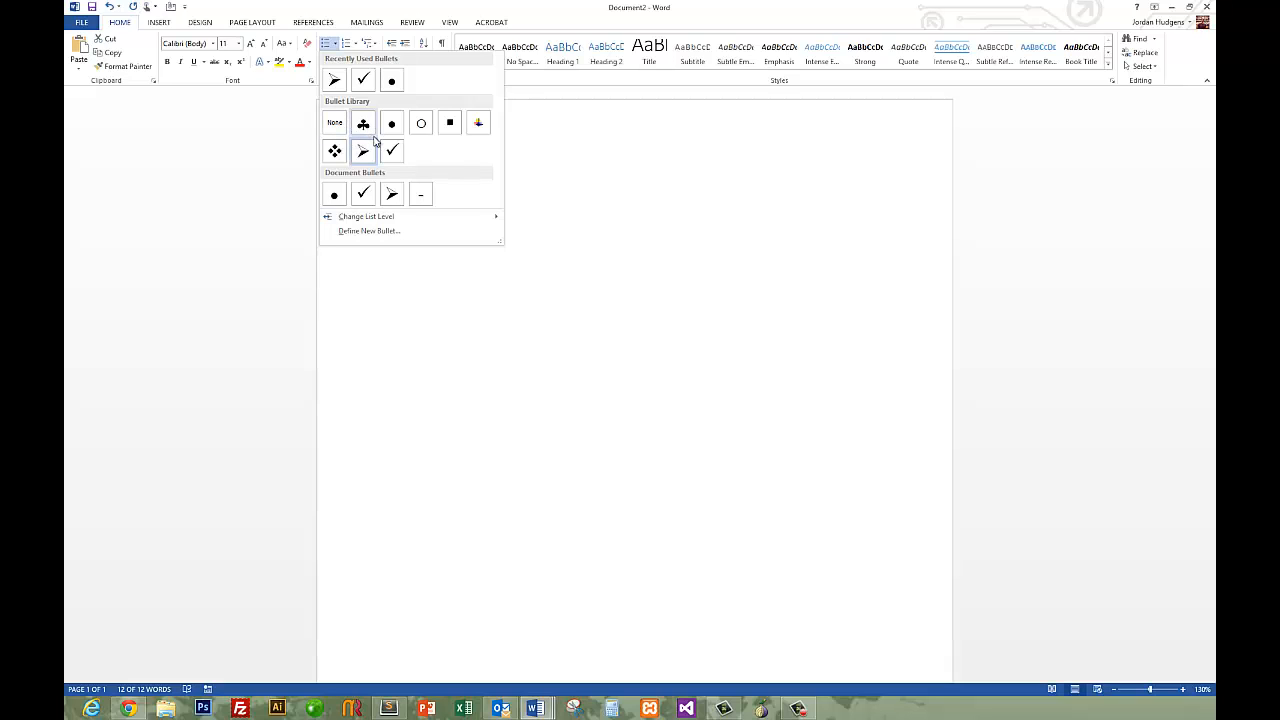
click(392, 84)
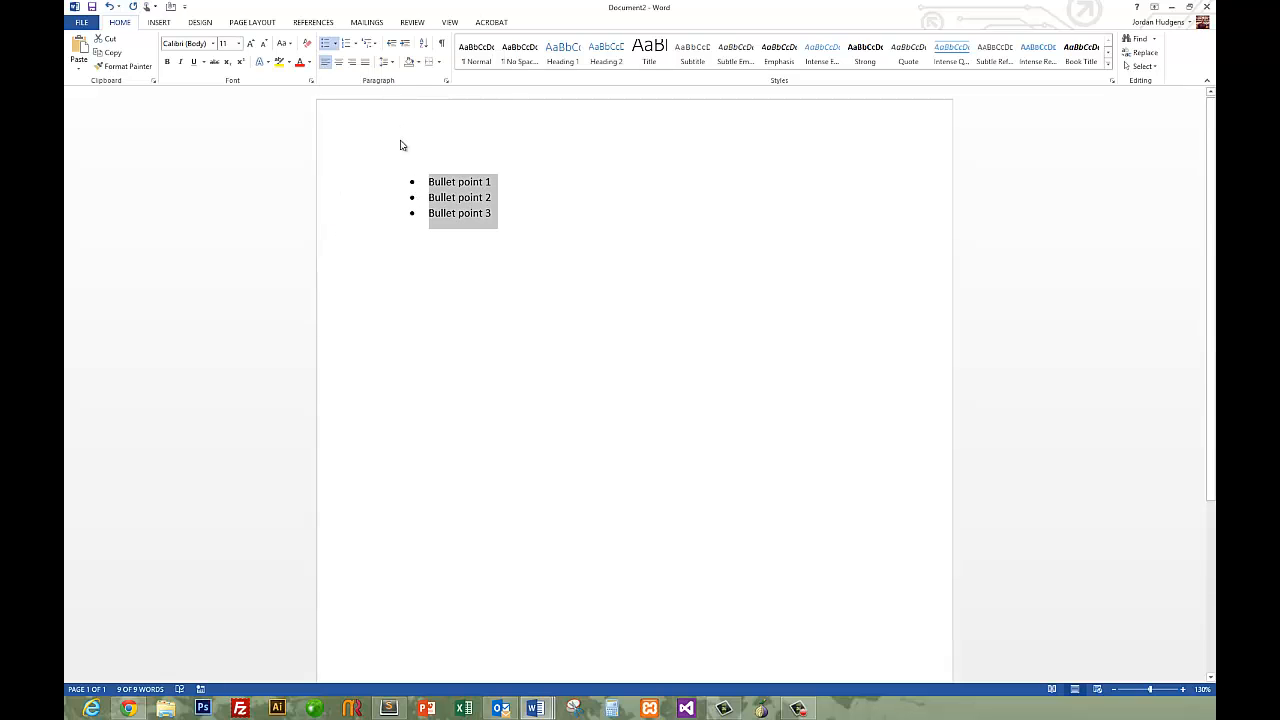
Start defining a new bullet and browse the characters of the Symbol font without choosing one.
click(337, 44)
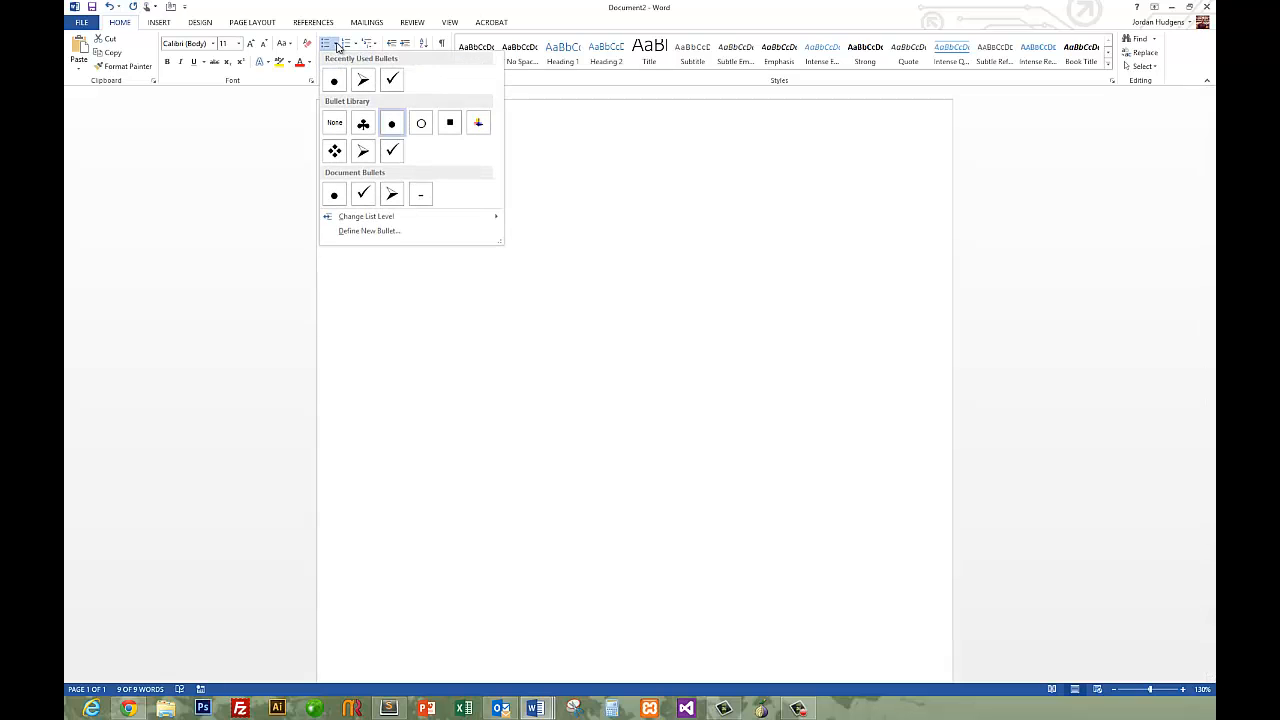
click(399, 232)
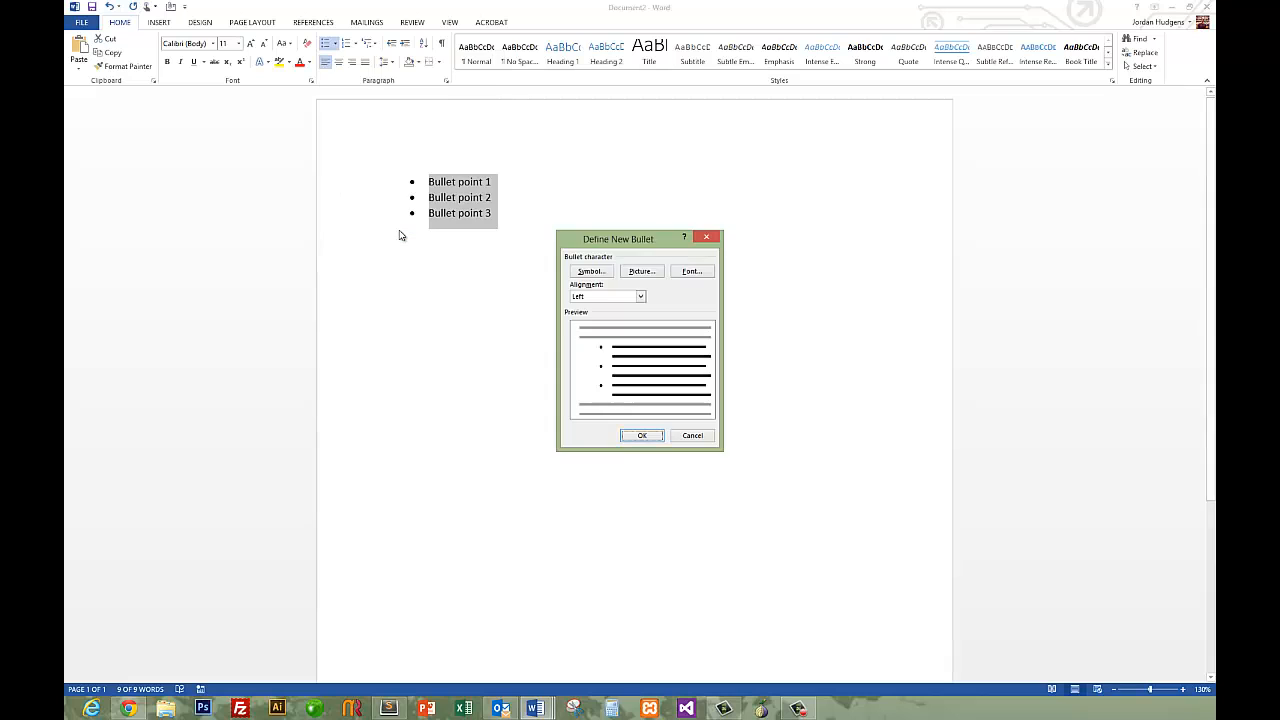
click(592, 272)
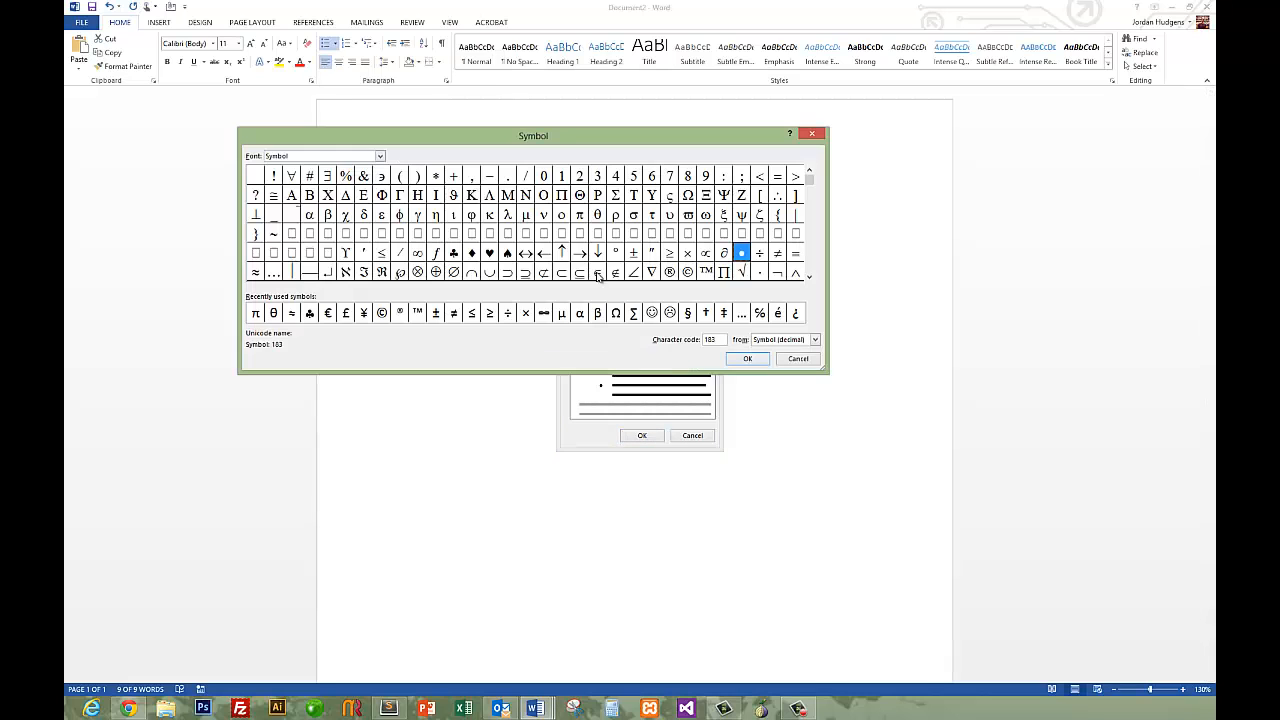
drag(810, 195, 811, 199)
click(811, 206)
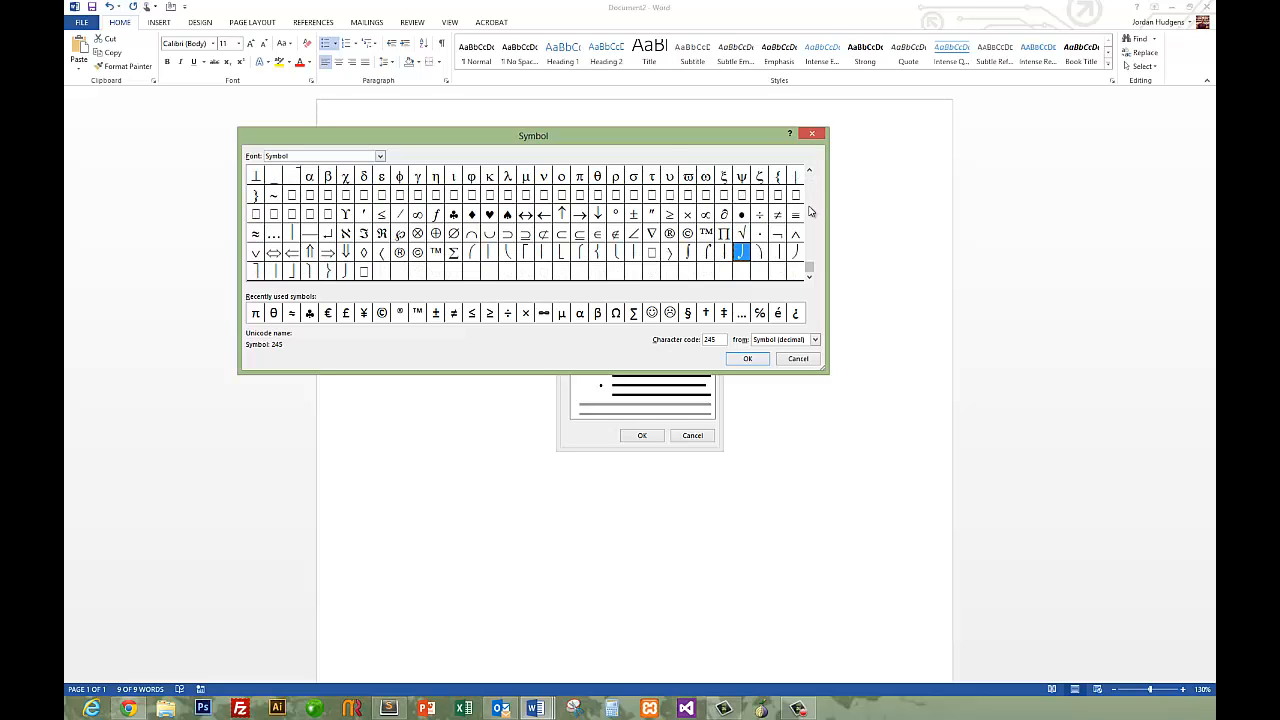
drag(813, 275, 809, 178)
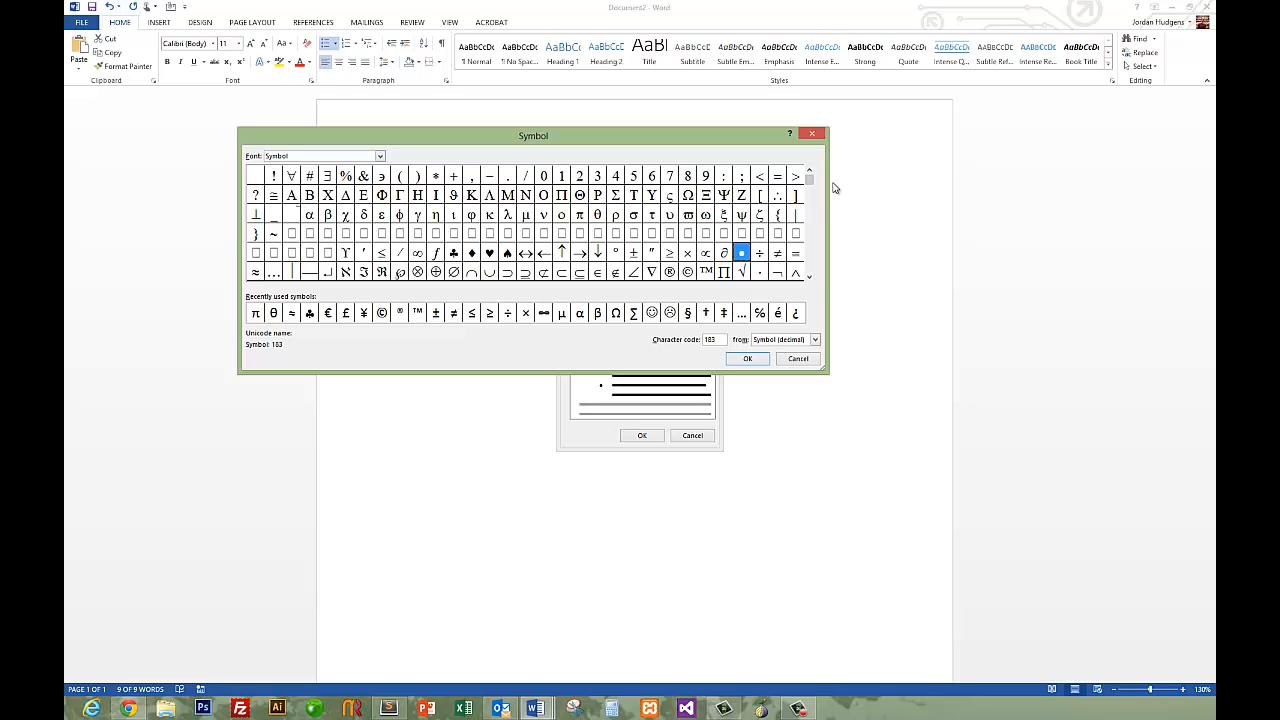
click(814, 136)
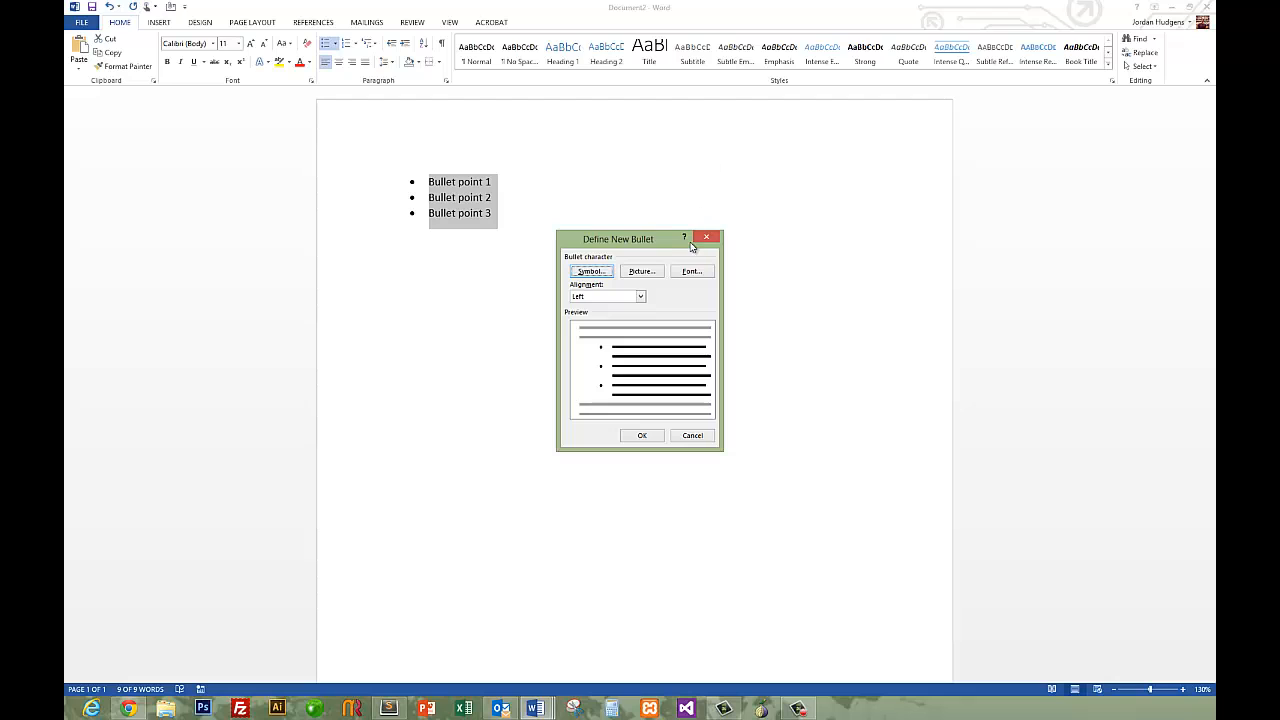
Try Centered and Right alignment for the new bullet, and set the alignment back to Left.
click(632, 298)
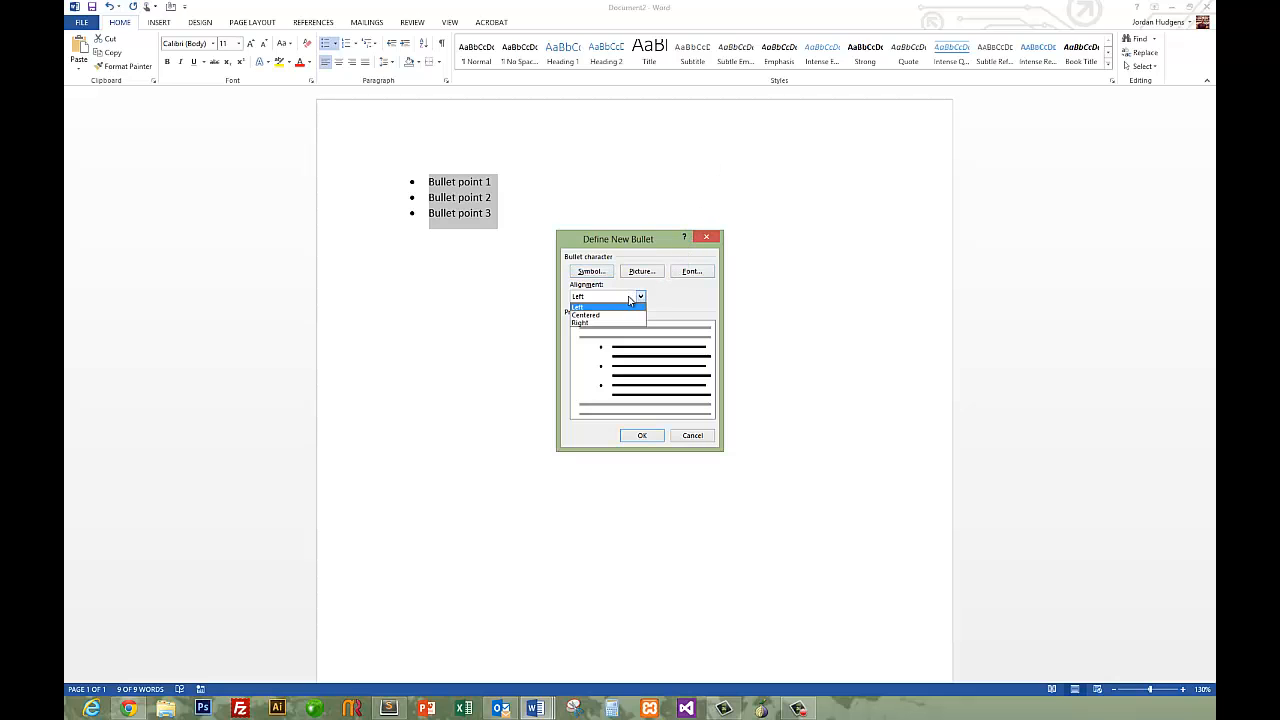
click(623, 316)
click(618, 297)
click(615, 323)
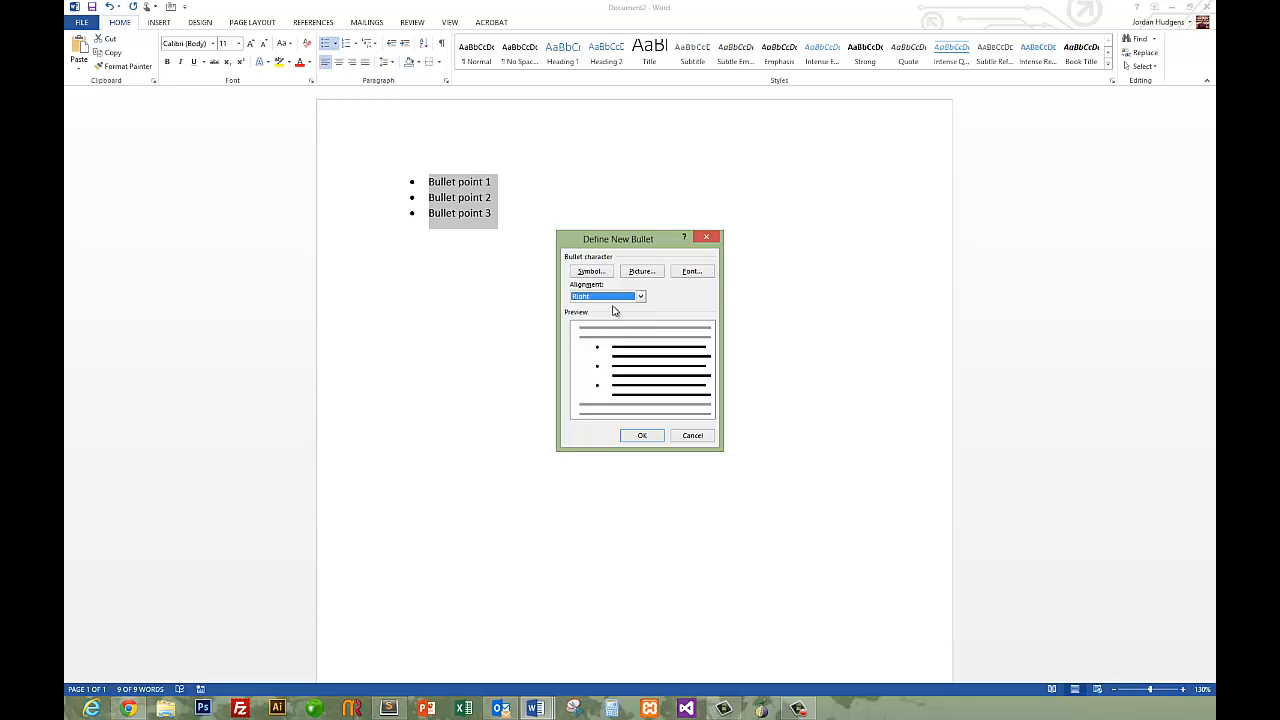
click(611, 306)
Examine the picture sources and font options for the new bullet, and cancel the bullet definition.
click(641, 271)
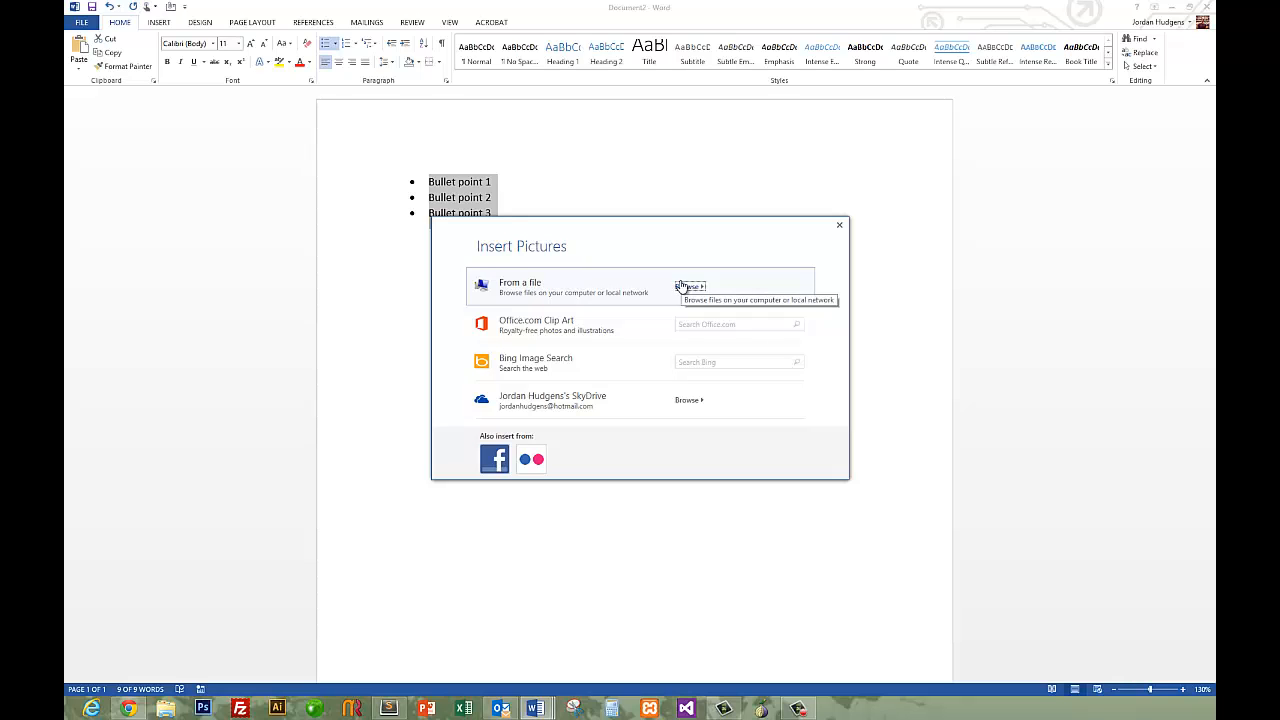
click(680, 287)
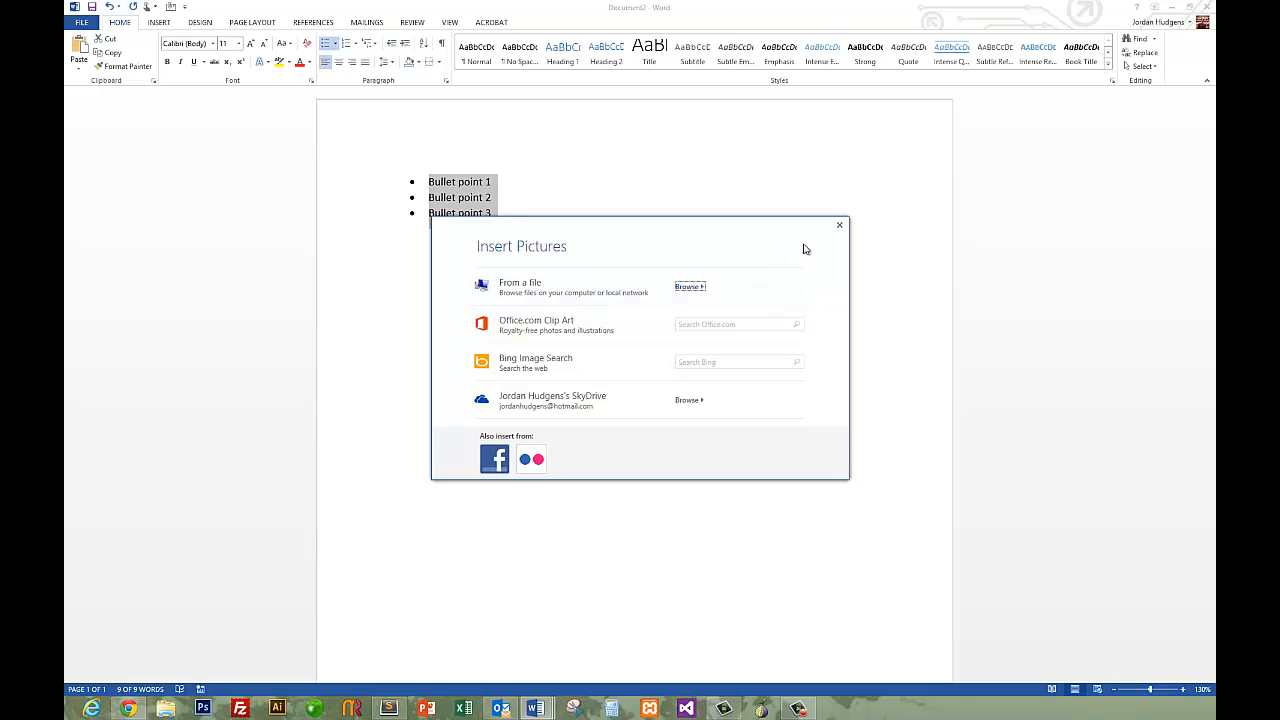
click(839, 225)
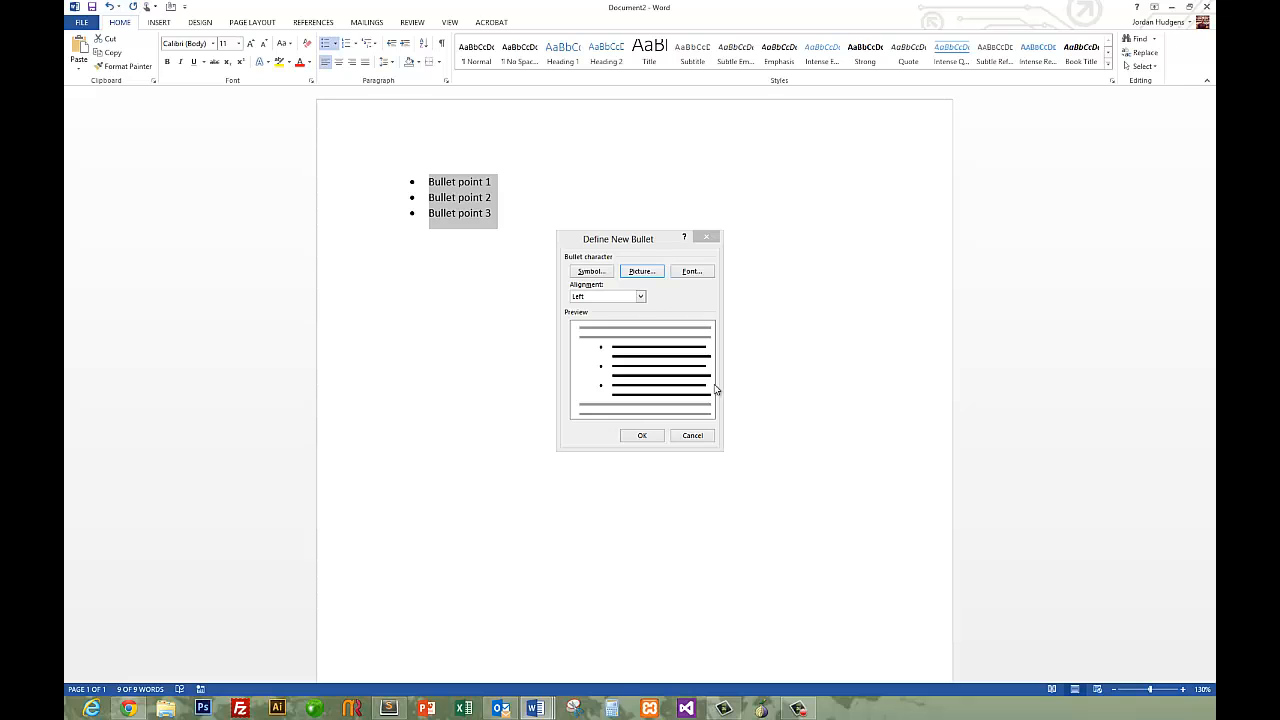
click(687, 272)
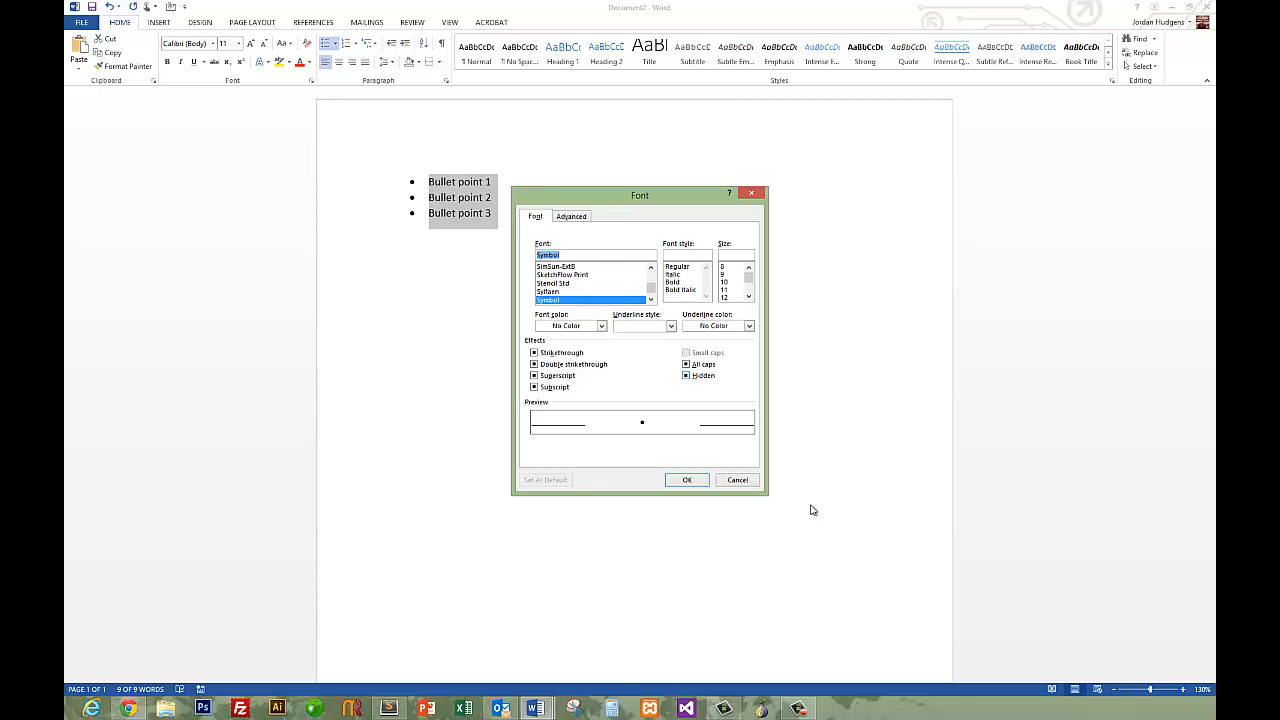
click(737, 480)
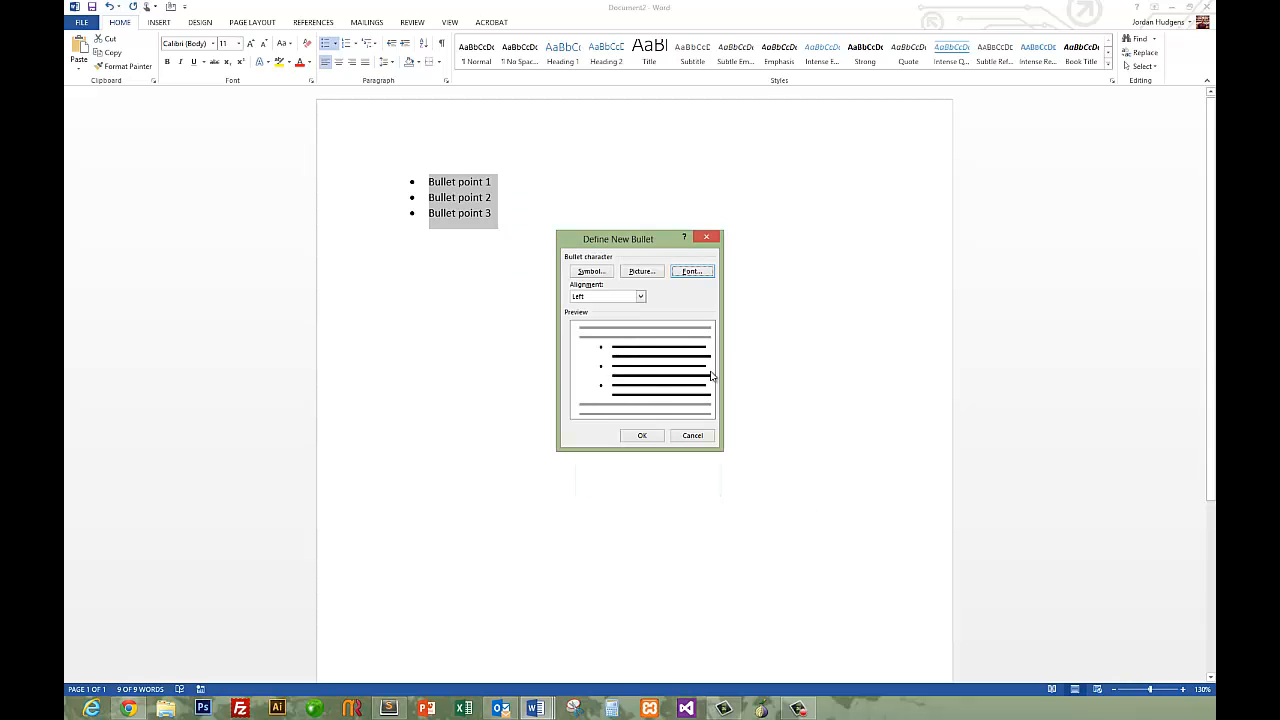
click(691, 436)
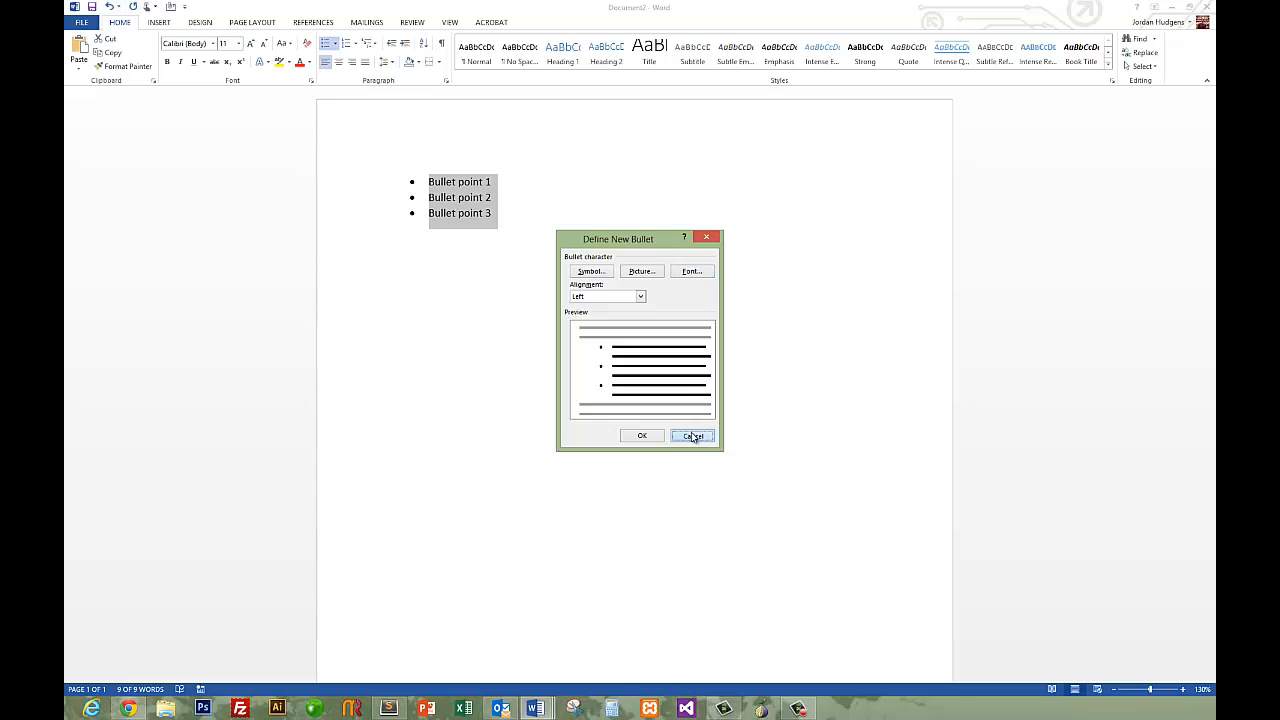
Convert the three bulleted lines into a numbered list.
click(518, 213)
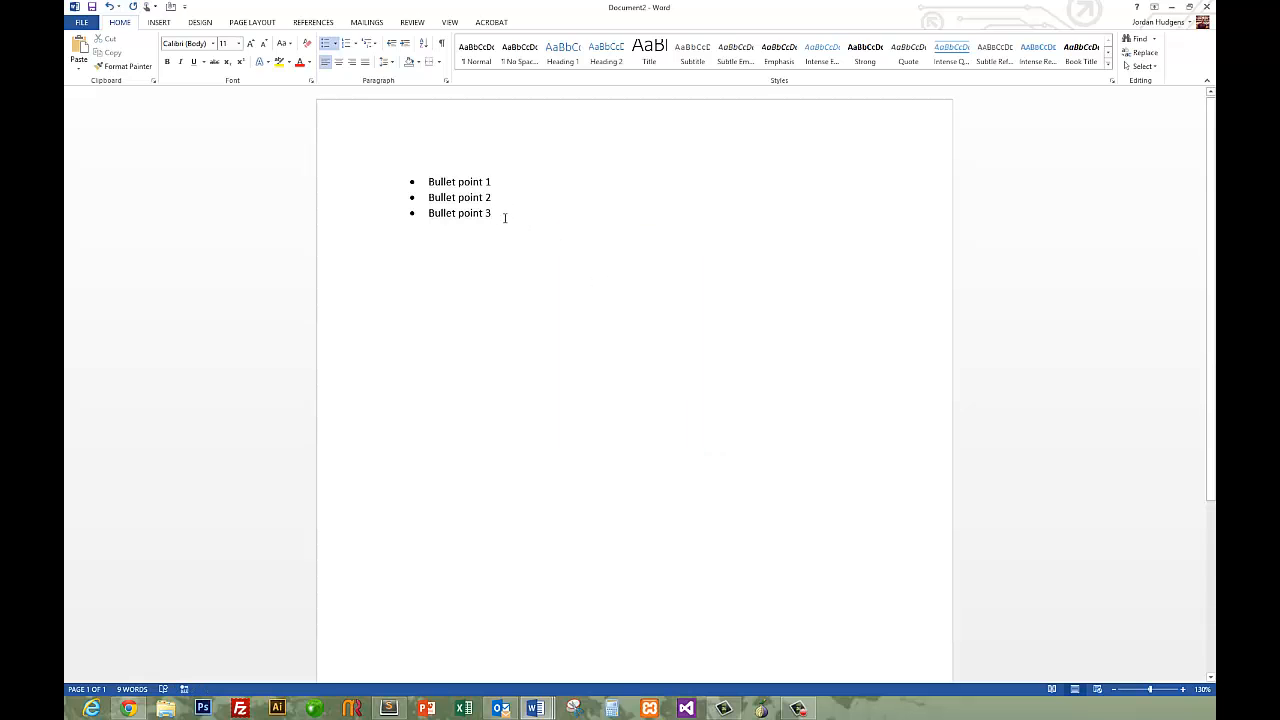
drag(436, 186, 391, 163)
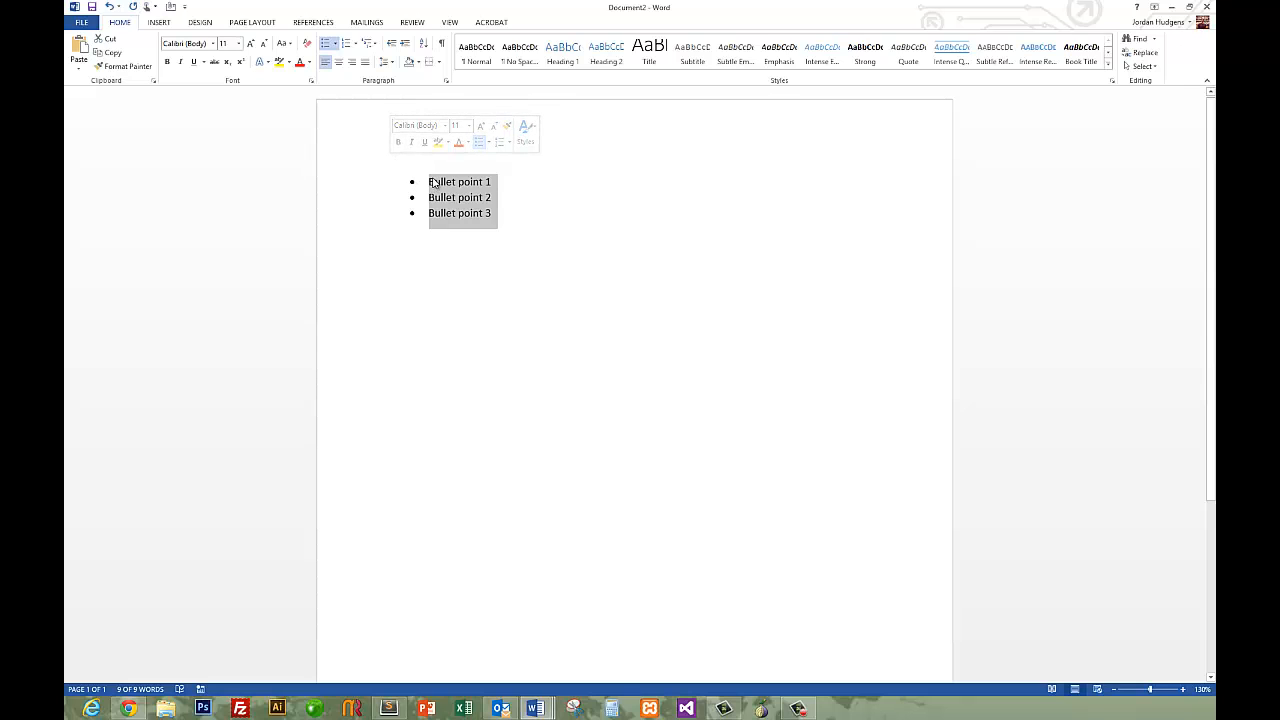
click(501, 145)
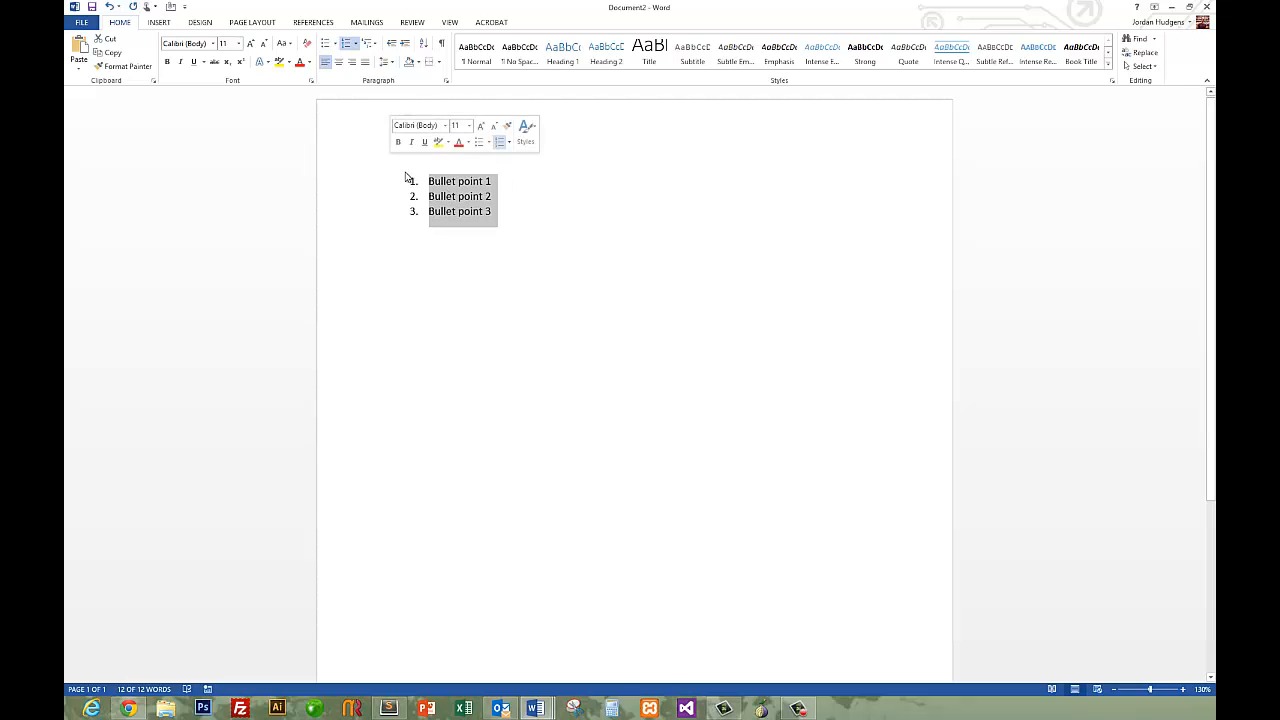
click(517, 211)
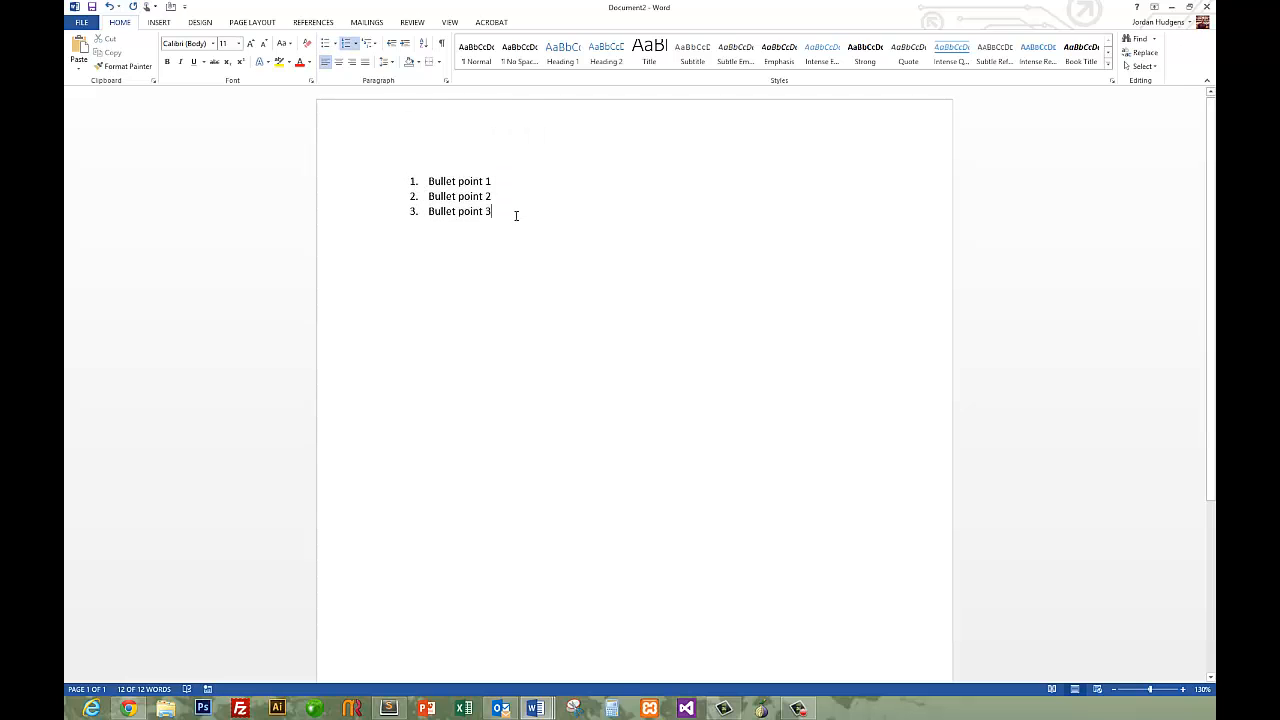
Examine the available number formats and list levels for the three numbered items without applying one.
drag(494, 211, 427, 185)
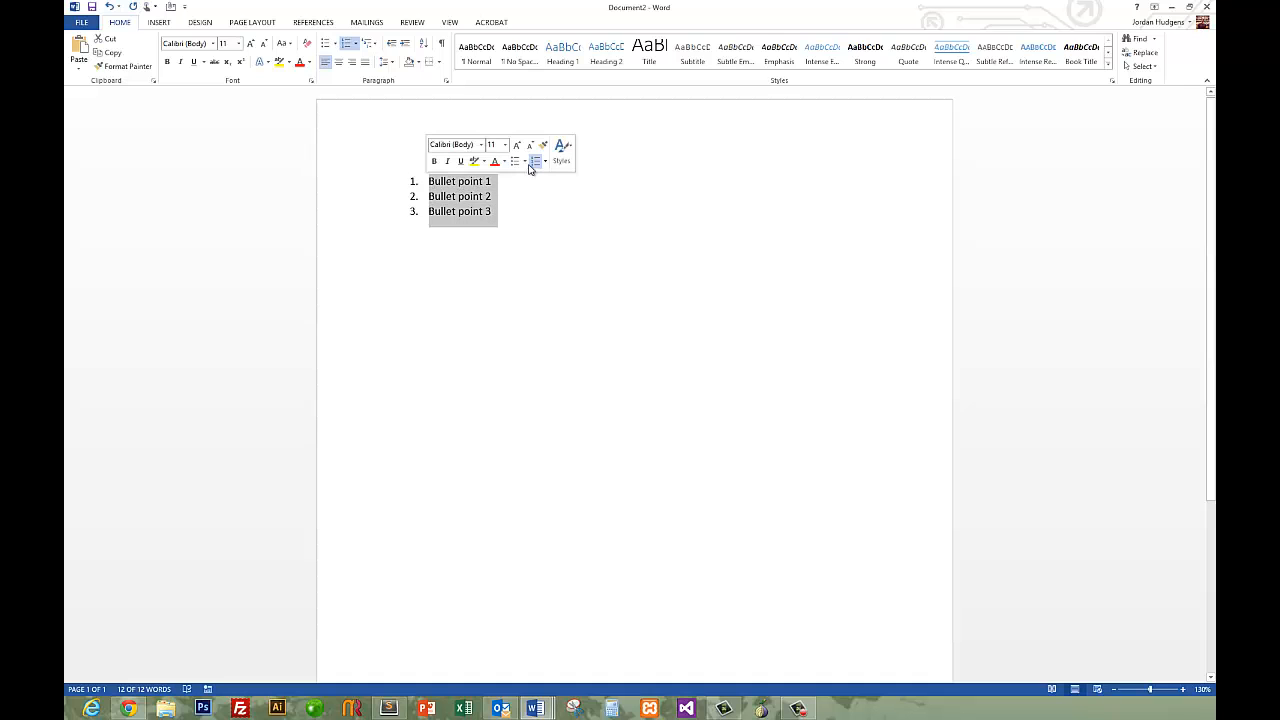
click(547, 162)
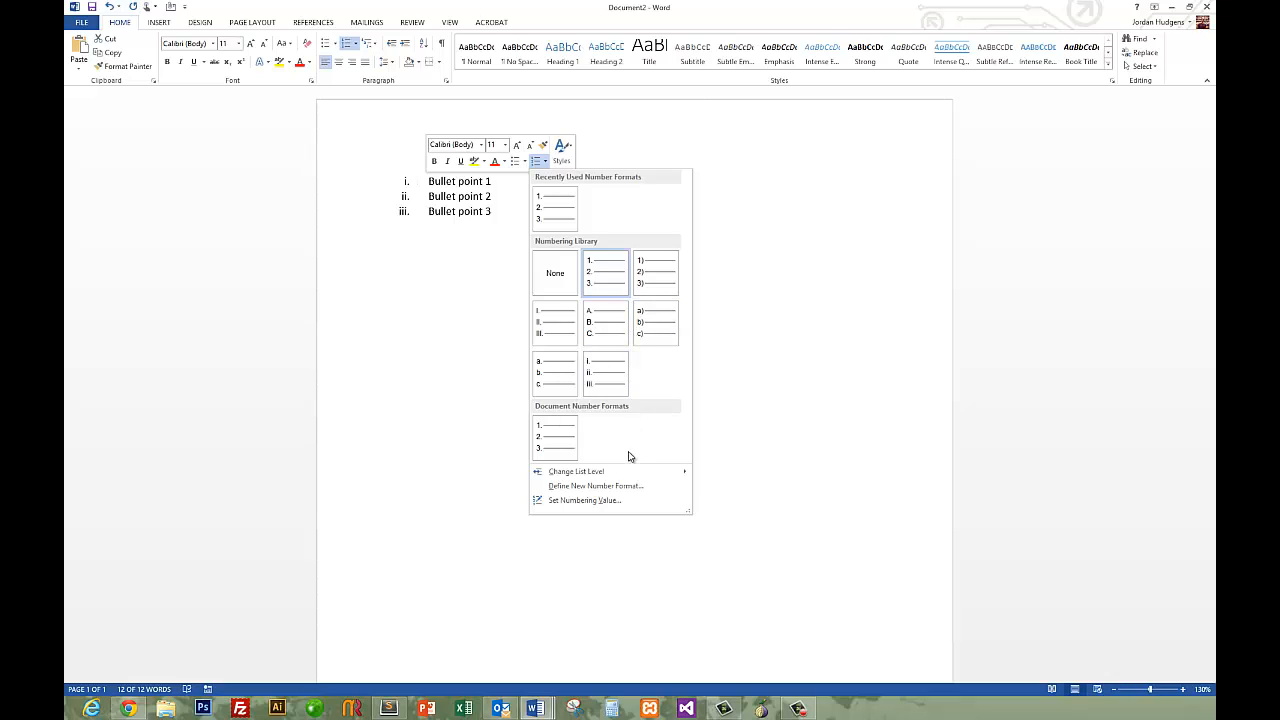
mouse_move(630, 473)
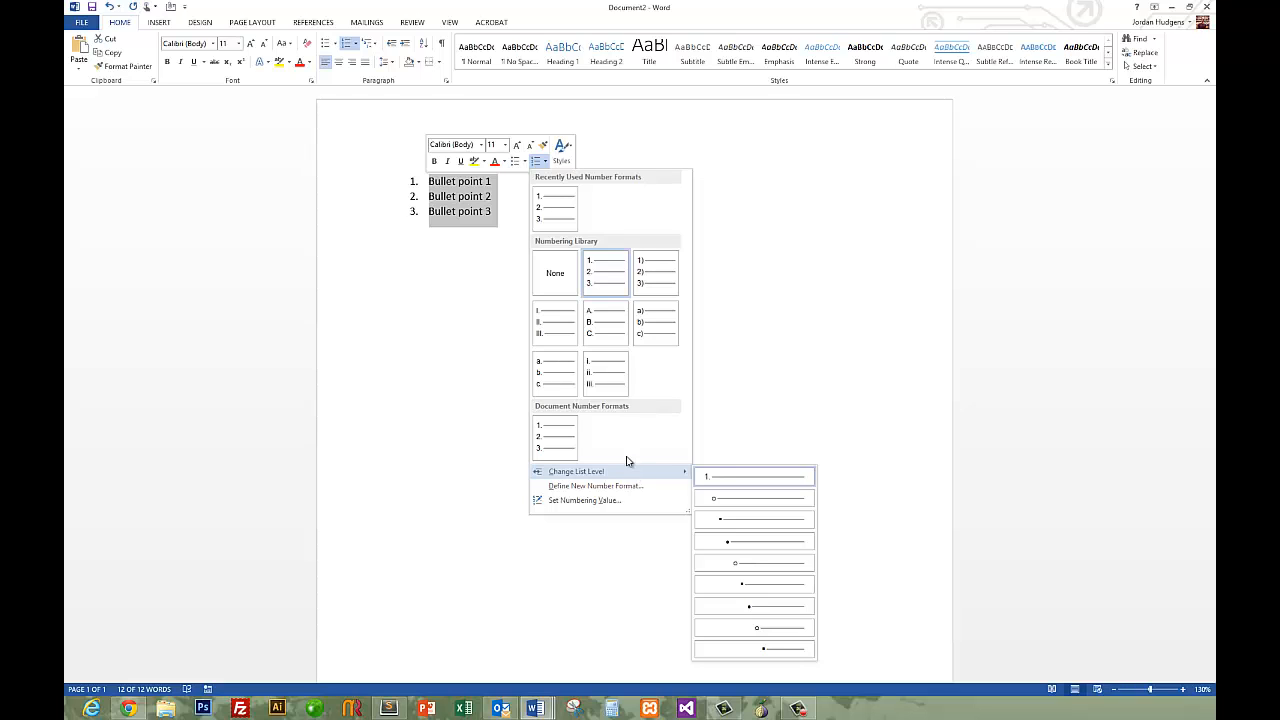
click(465, 207)
Demote the Bullet point 2 item to a sub-item, and return it to the main list level.
click(441, 175)
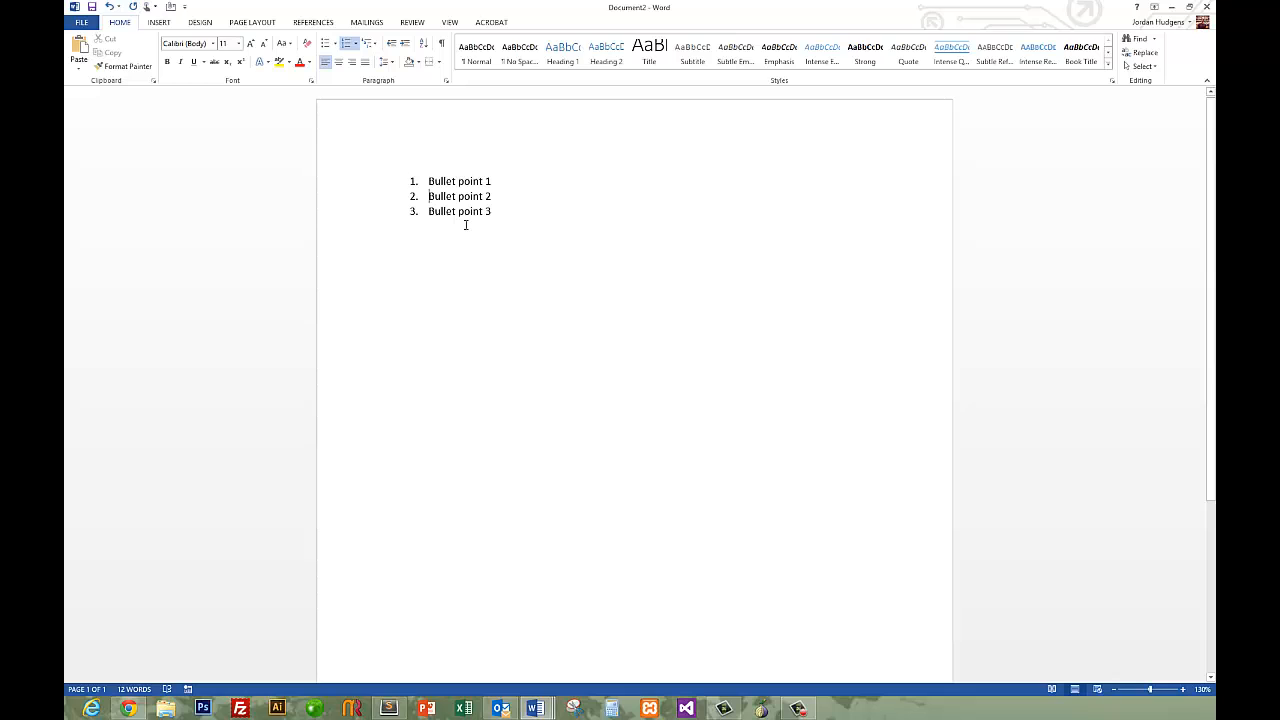
key(Tab)
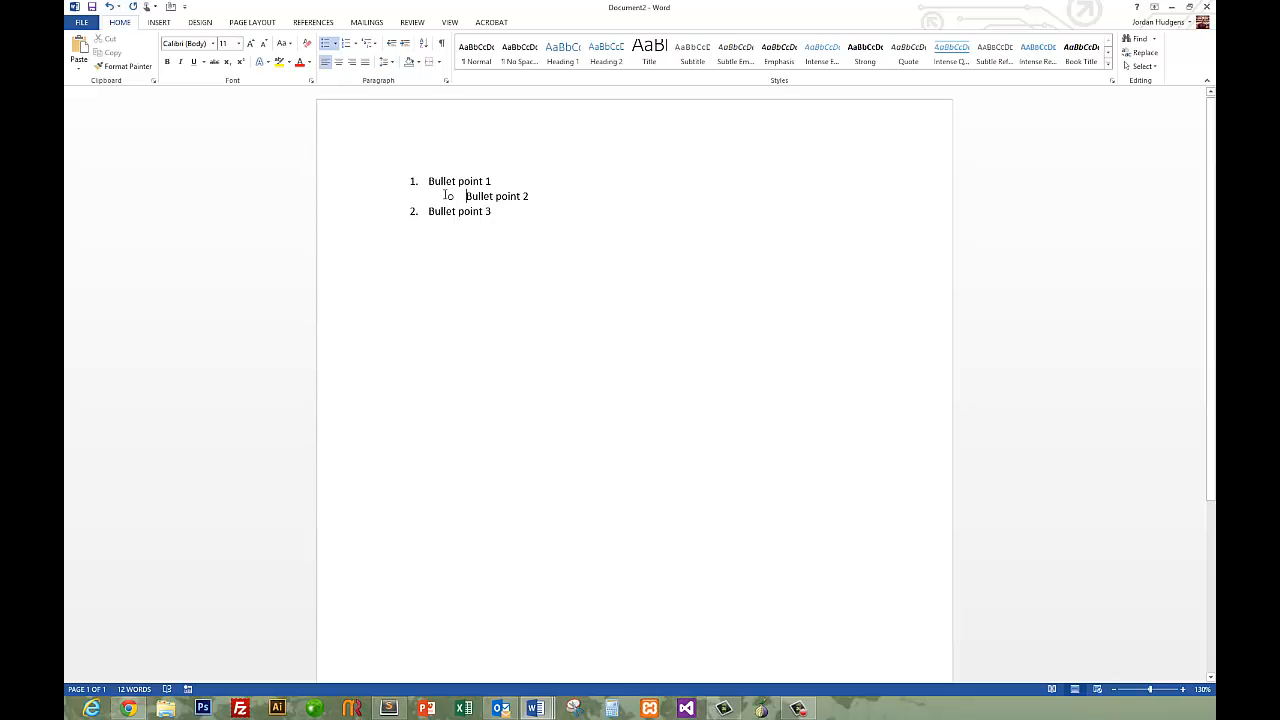
key(shift+Tab)
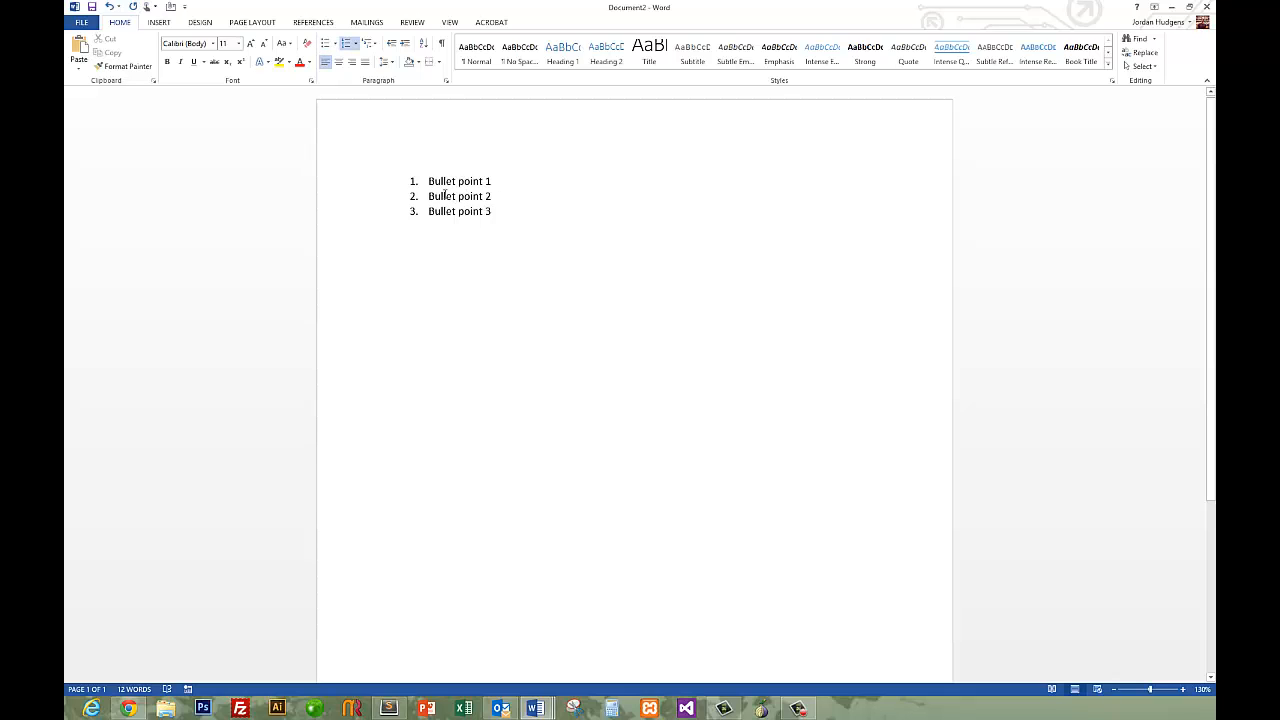
Remove the numbering from all three list items so they are plain paragraphs.
double_click(497, 212)
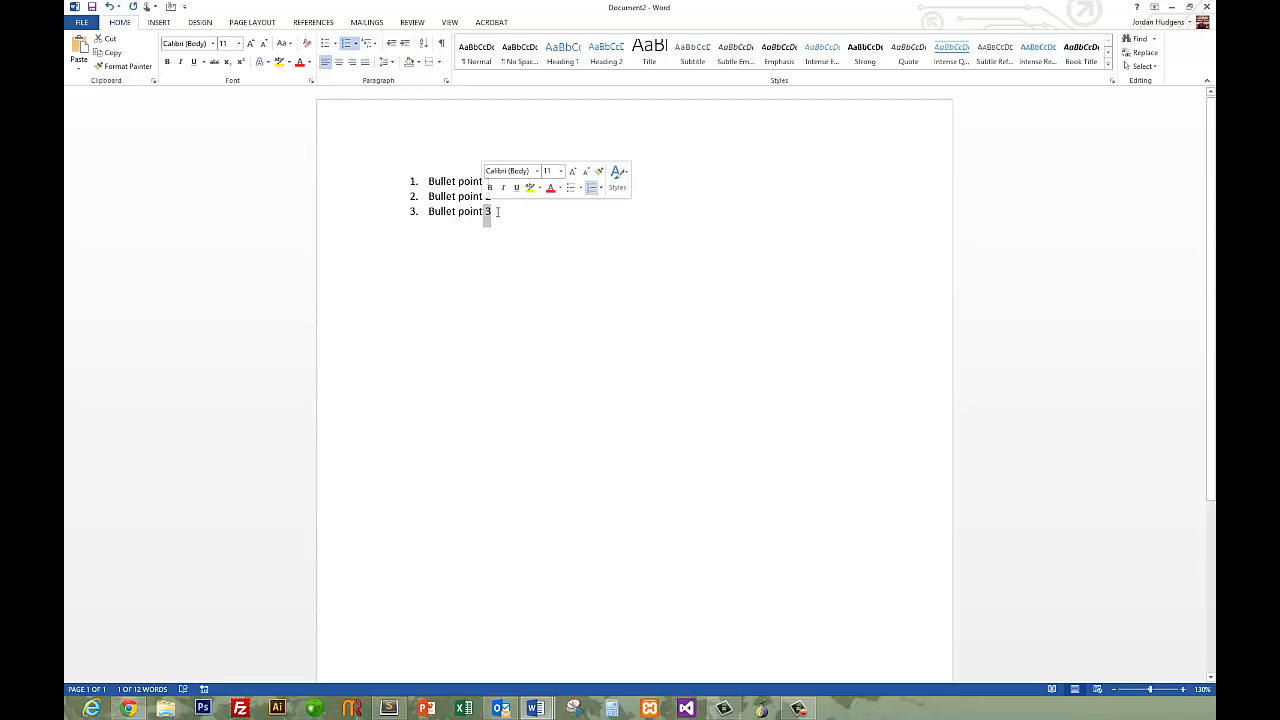
drag(497, 212, 432, 190)
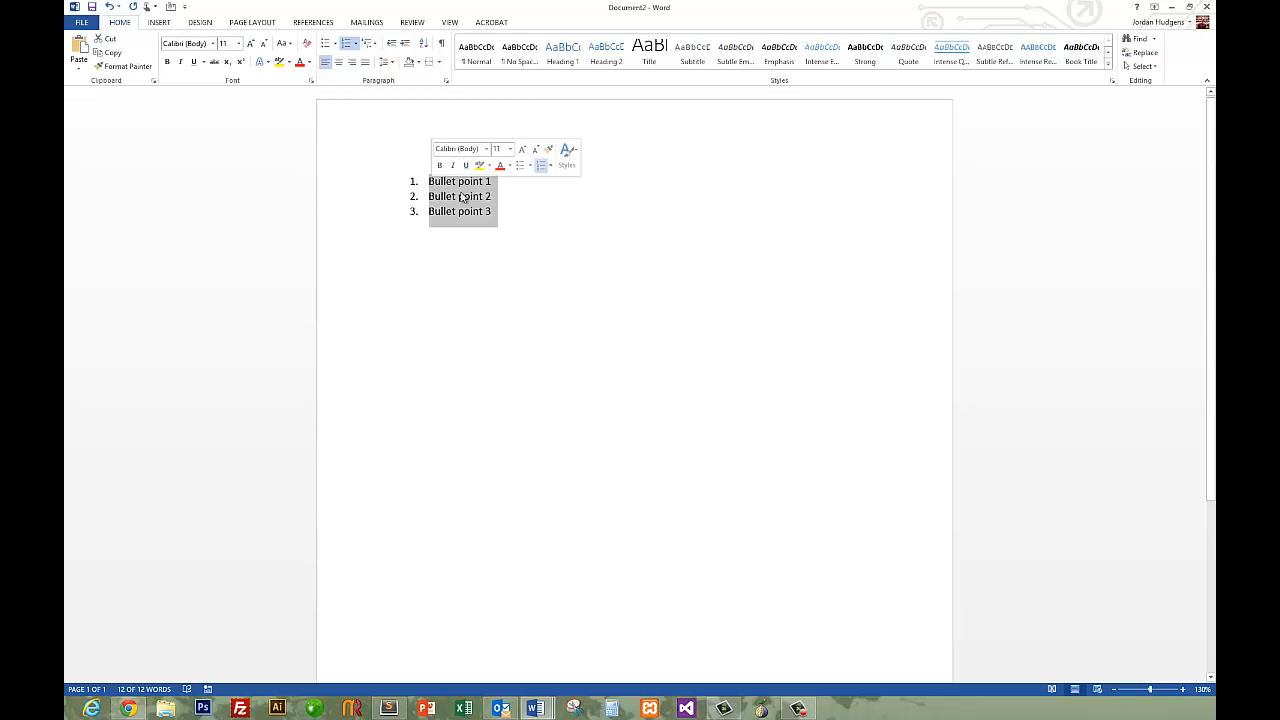
click(551, 167)
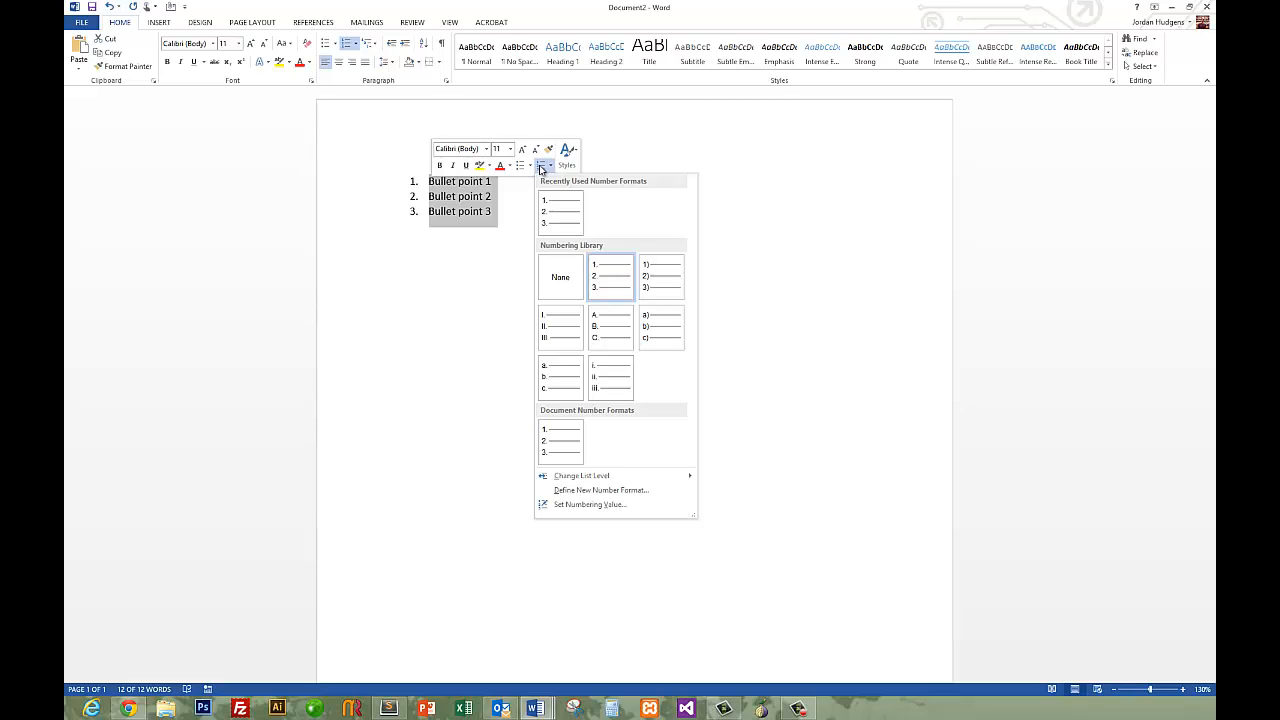
click(541, 169)
click(516, 260)
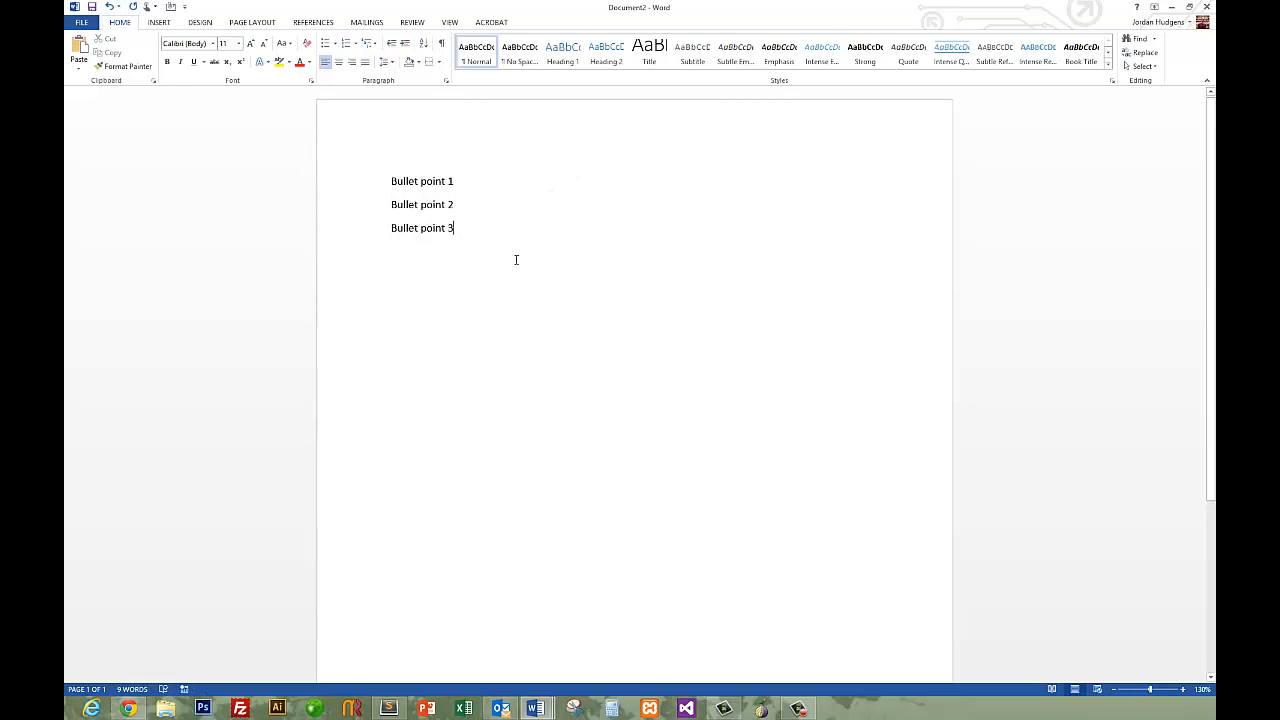